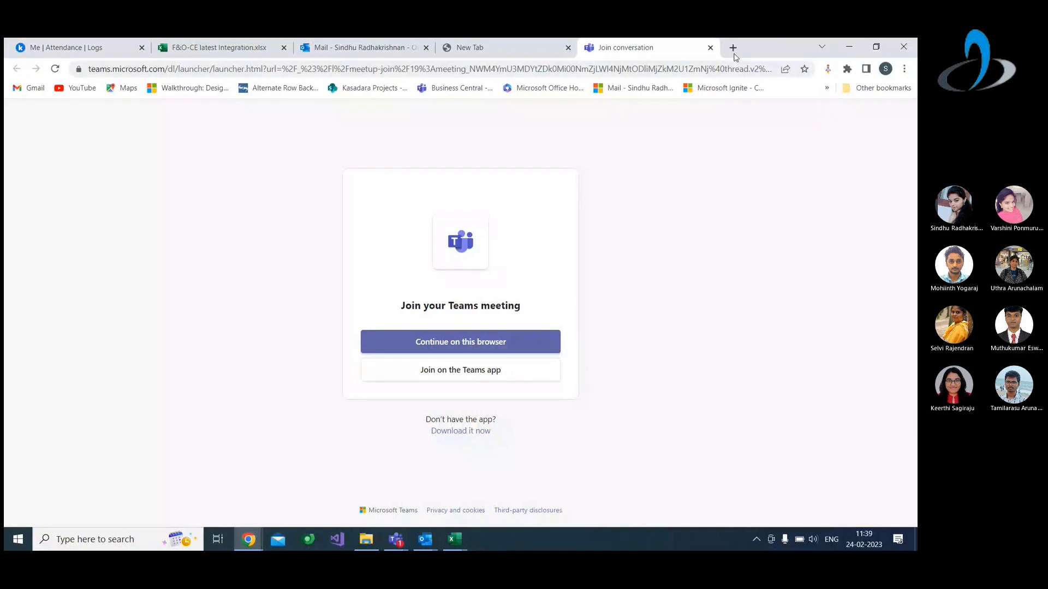
Search the web for "dynamics 365 login" in a new browser tab.
click(733, 47)
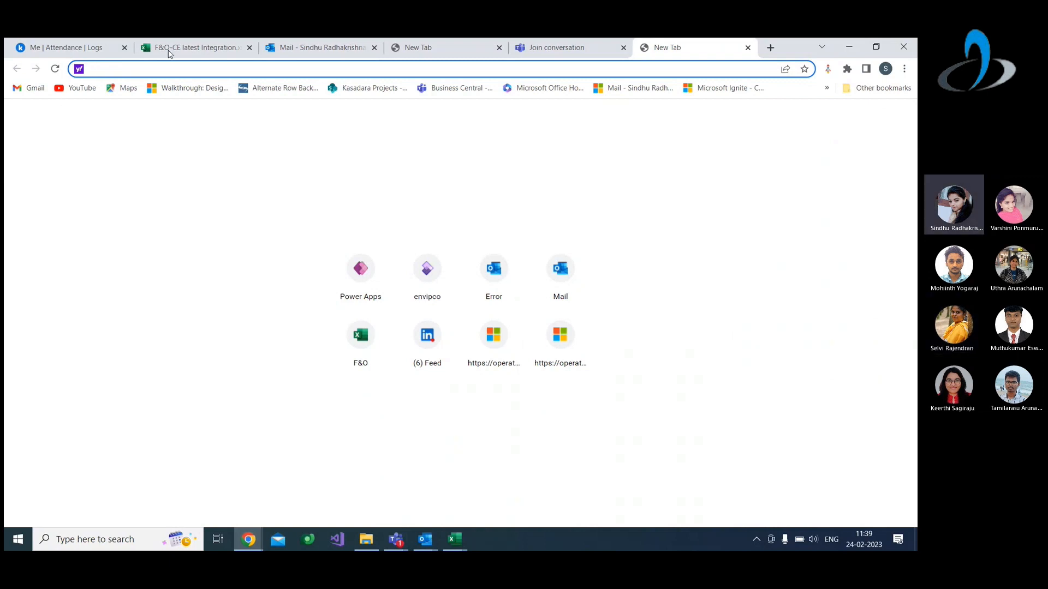
text(dy)
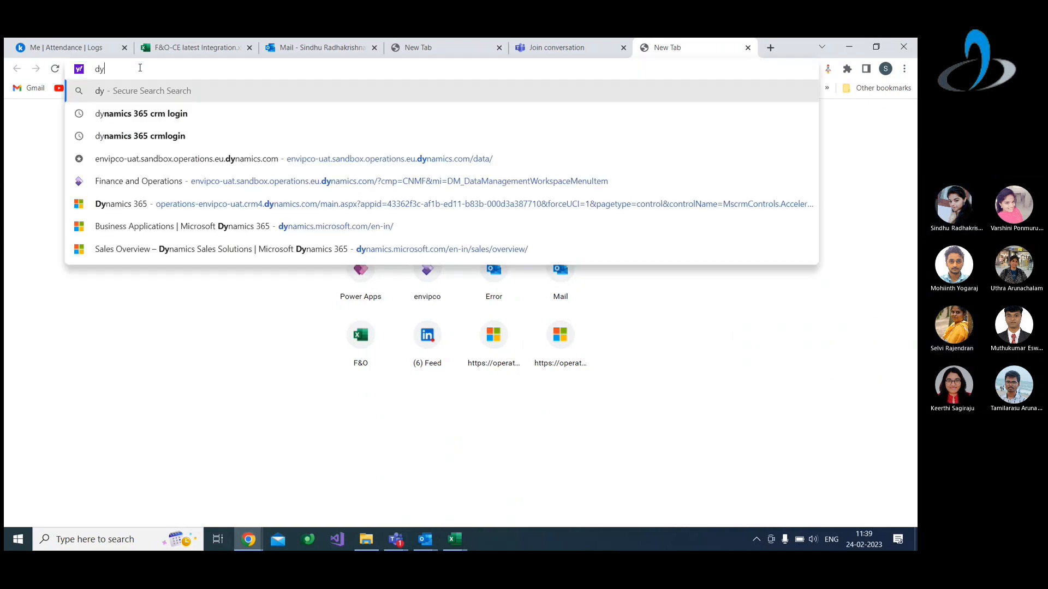
text(namics)
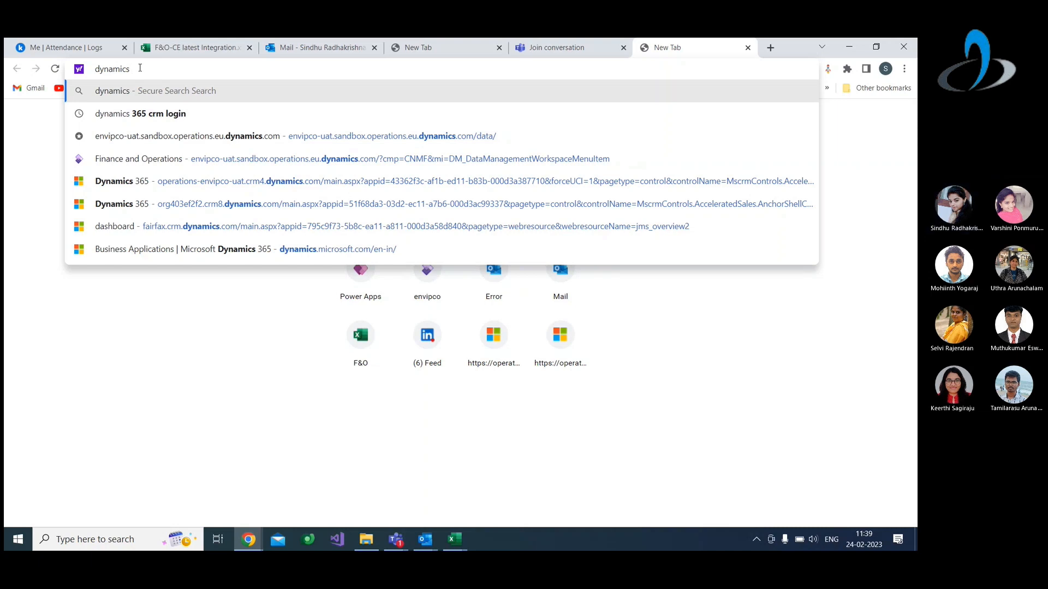
text( 365 lo)
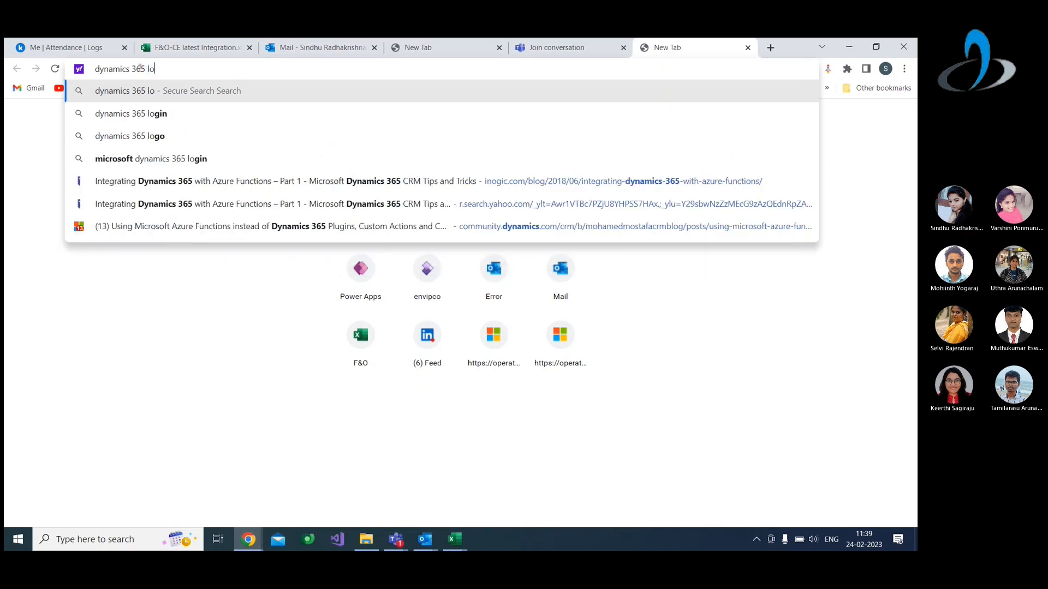
text(gin)
key(Return)
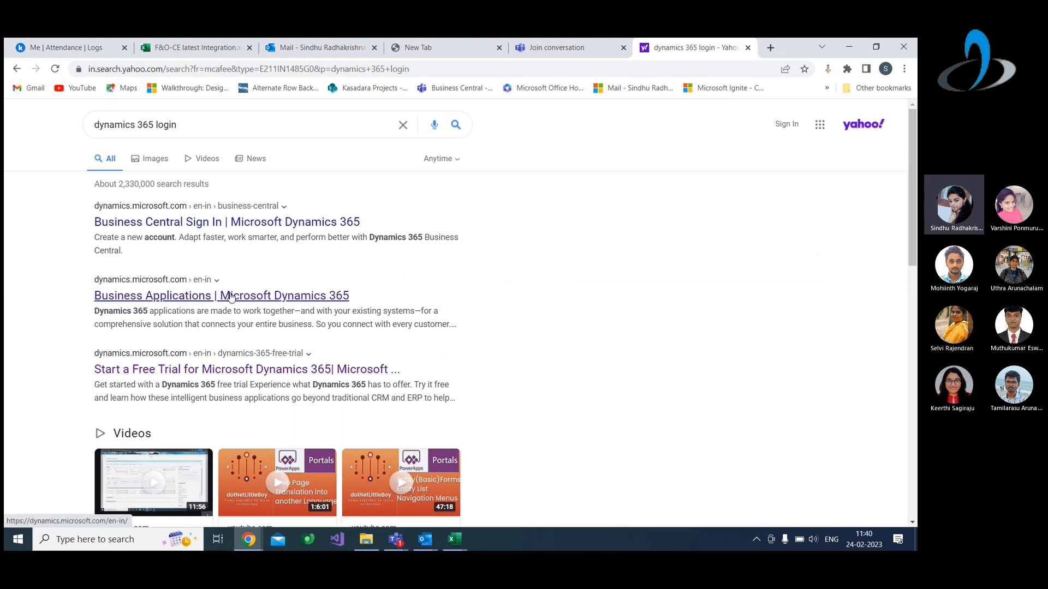
Open the "Business Applications | Microsoft Dynamics 365" search result in a new tab and look over the page.
right_click(251, 299)
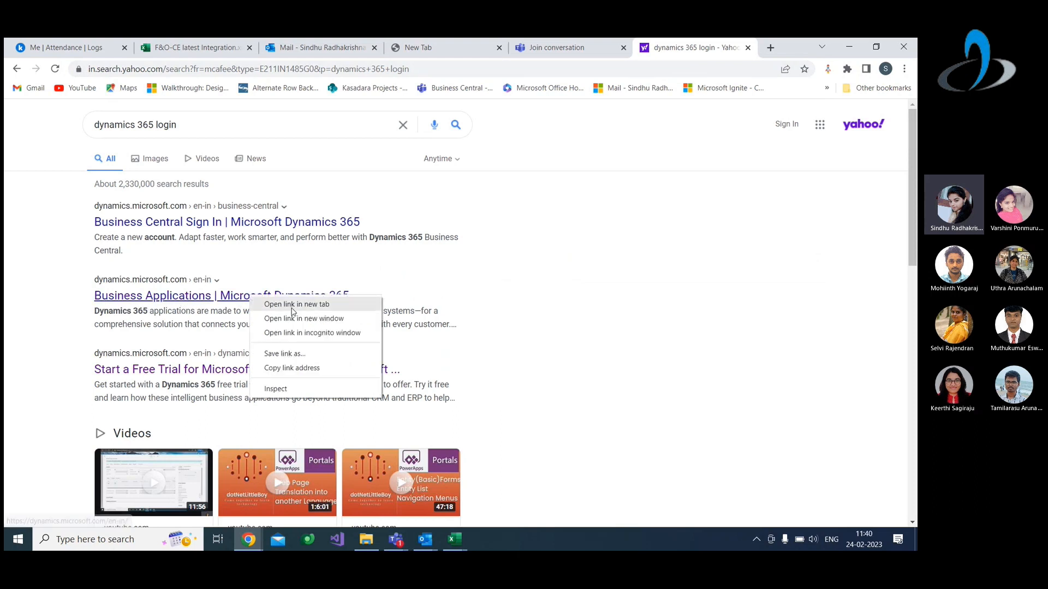
click(289, 304)
click(682, 49)
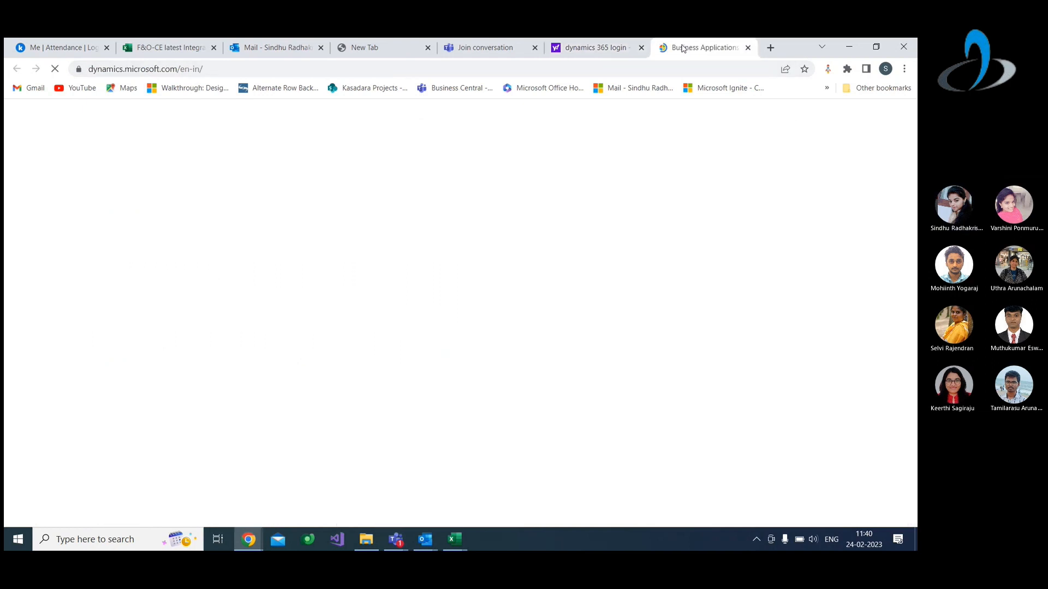
scroll(451, 299, down, 10)
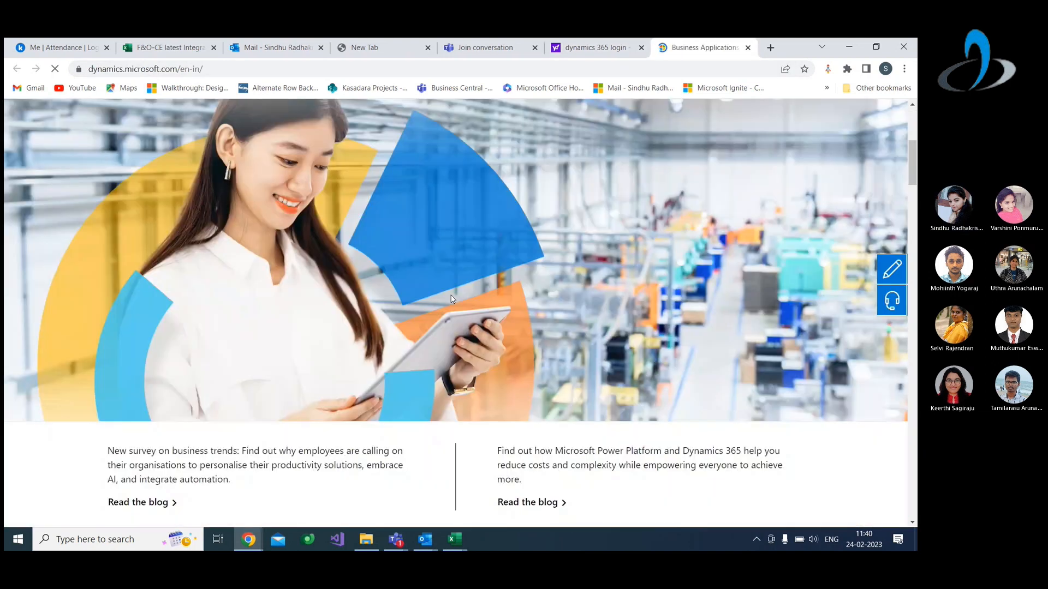
scroll(451, 297, up, 10)
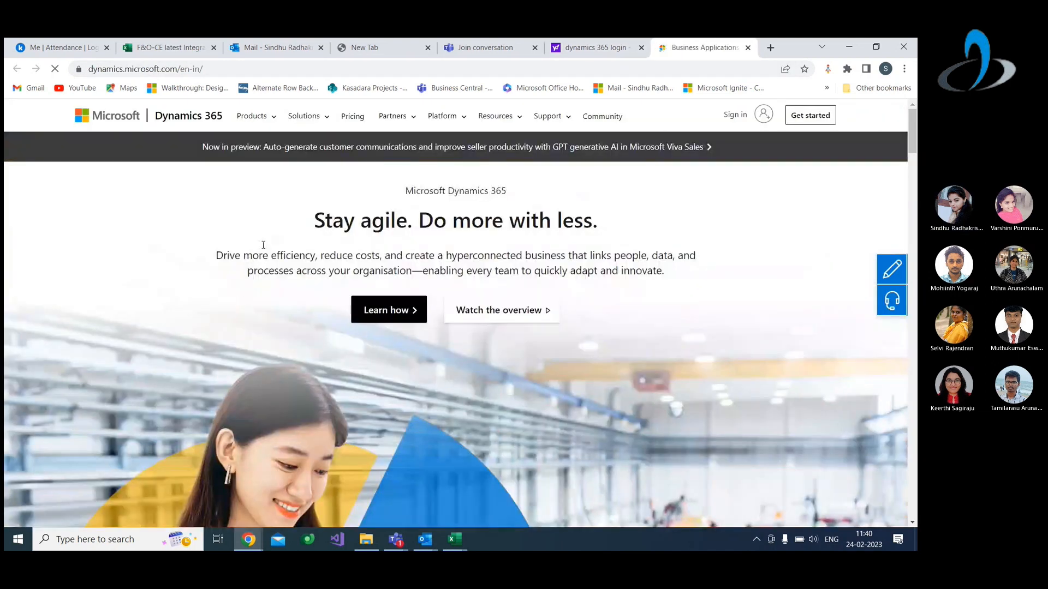
Go to the Dynamics 365 Sales product page and open its free trial sign-up form.
click(273, 116)
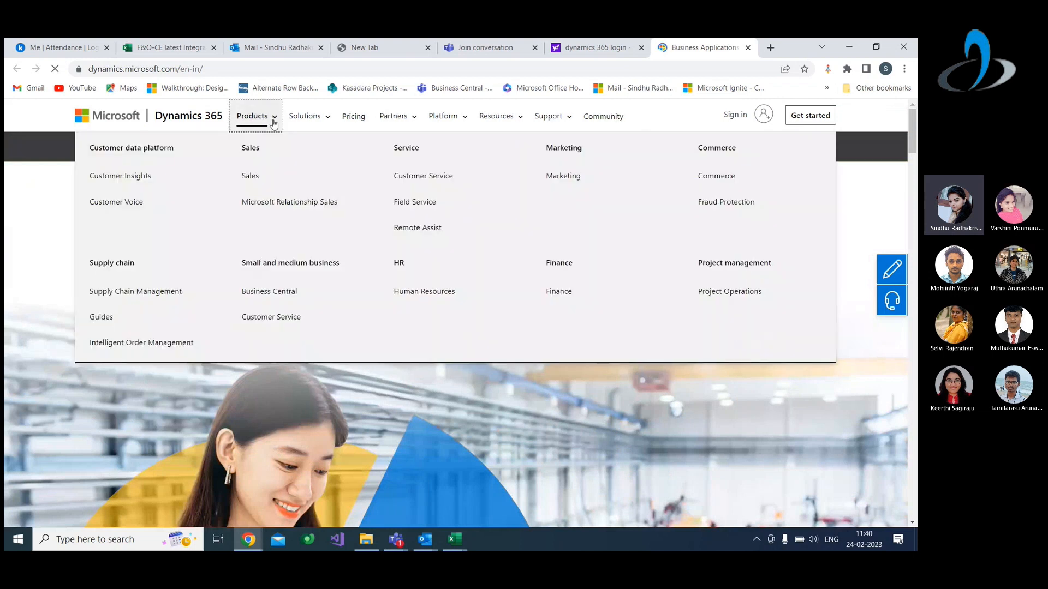
click(253, 179)
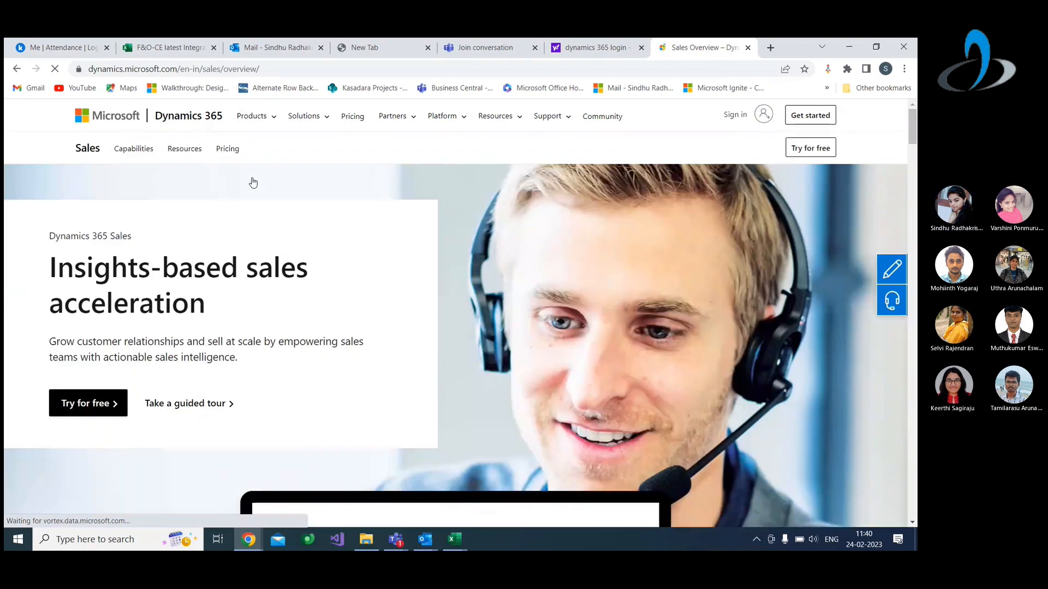
scroll(407, 303, down, 1)
scroll(406, 303, up, 1)
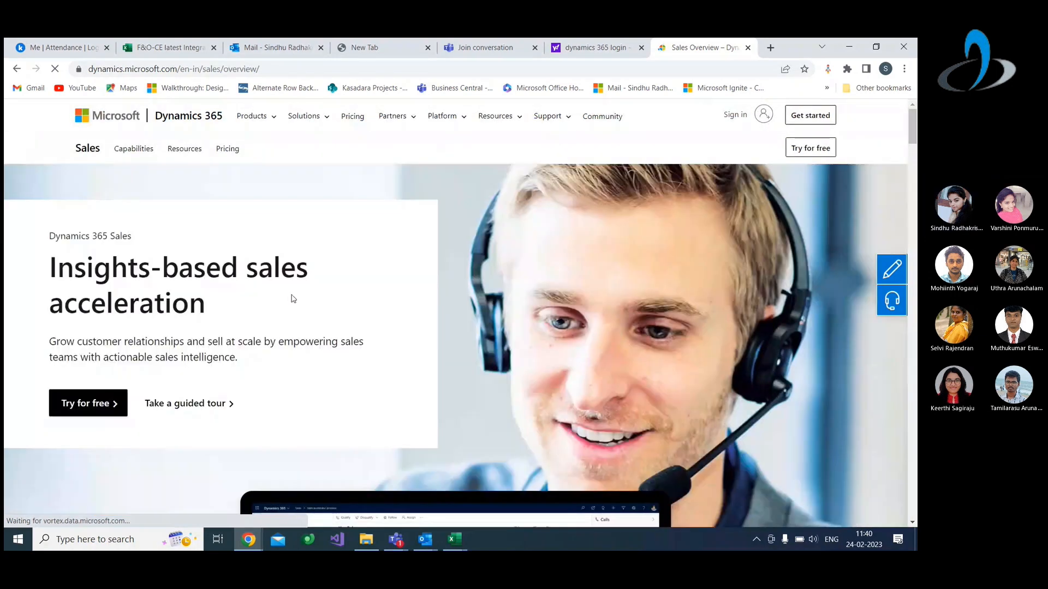
click(84, 408)
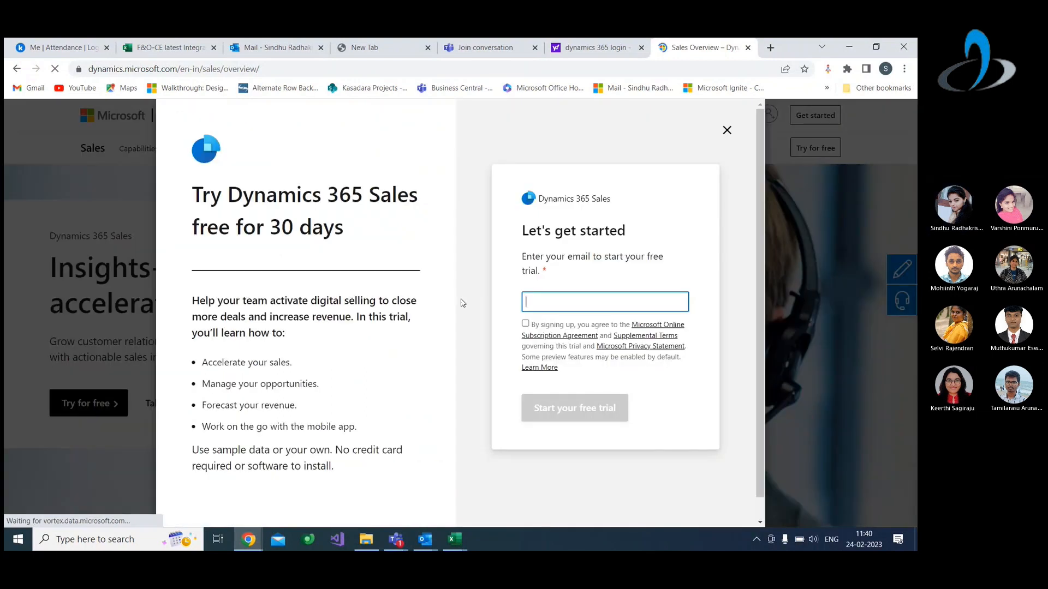
Fill in the trial sign-up e-mail with a saved work address and delete the first part of its domain.
click(568, 302)
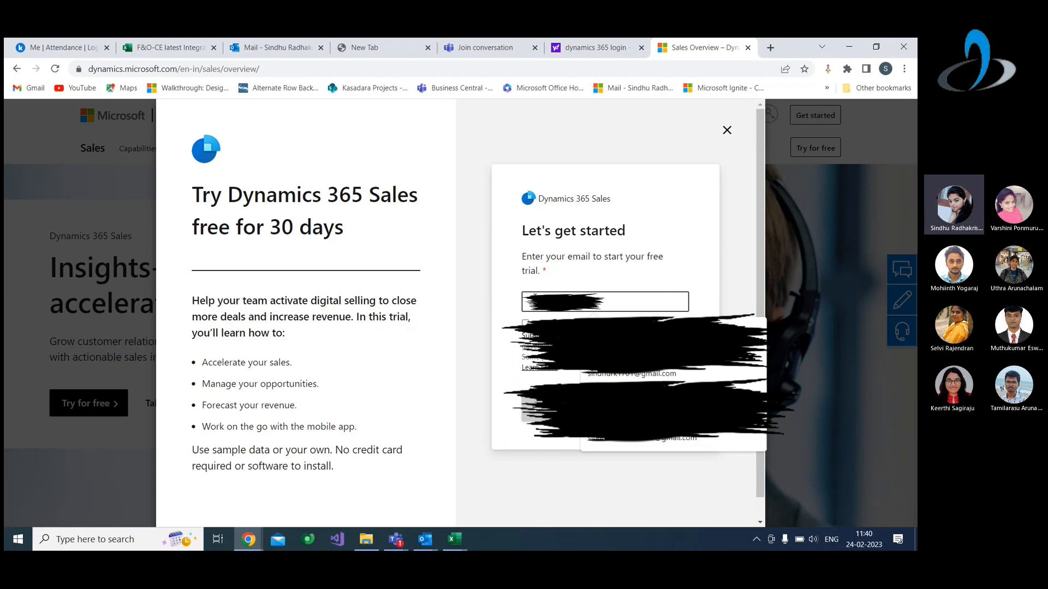
click(565, 319)
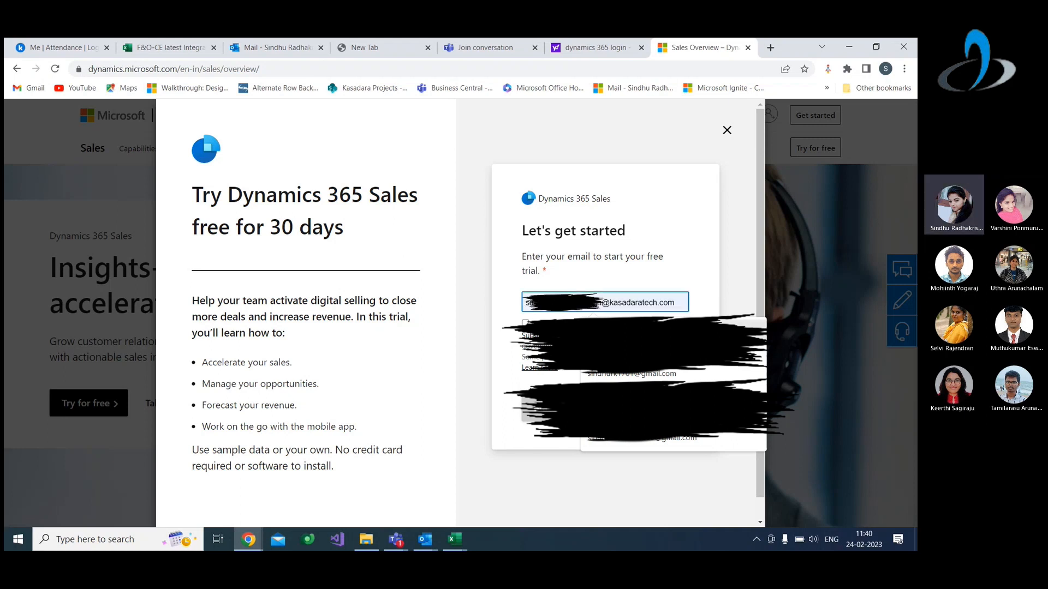
click(649, 331)
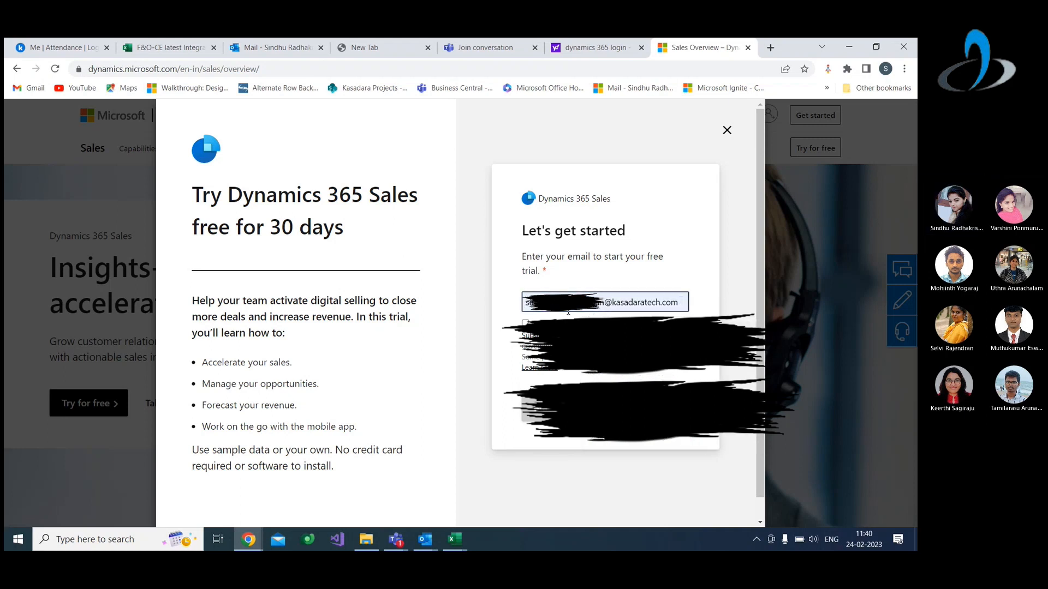
key(BackSpace)
key(BackSpace)
key(BackSpace)
key(BackSpace)
key(BackSpace)
key(BackSpace)
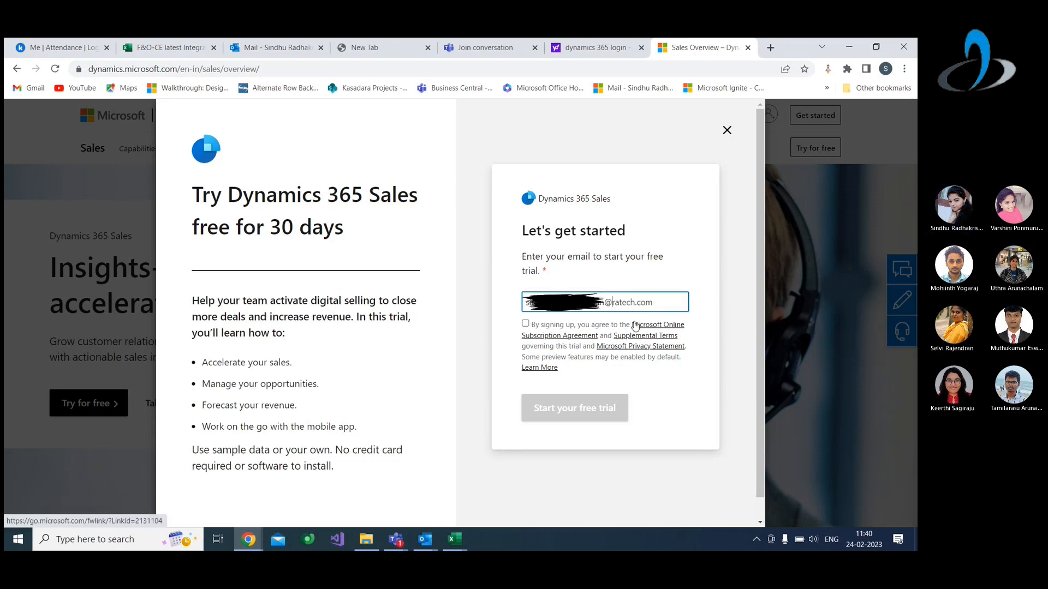
Agree to the subscription terms, try to start the free trial, and choose to set up a new account instead.
click(590, 325)
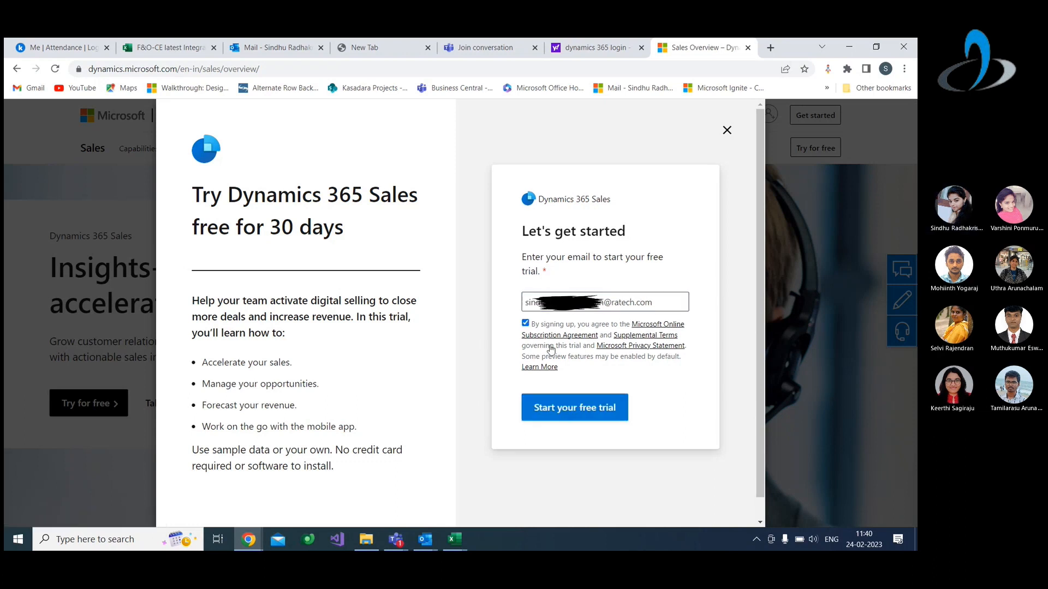
click(573, 407)
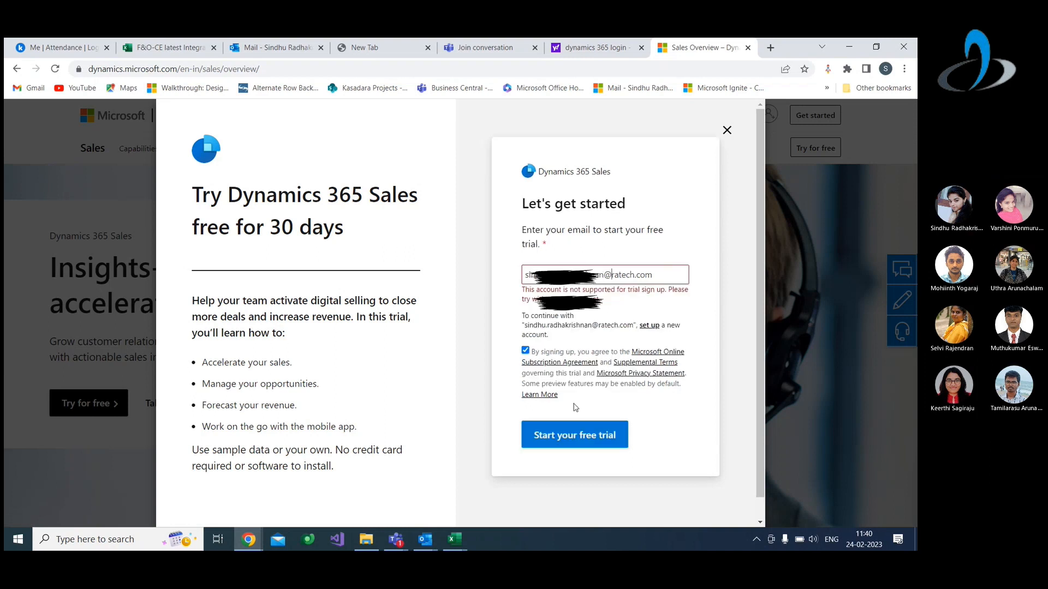
click(649, 326)
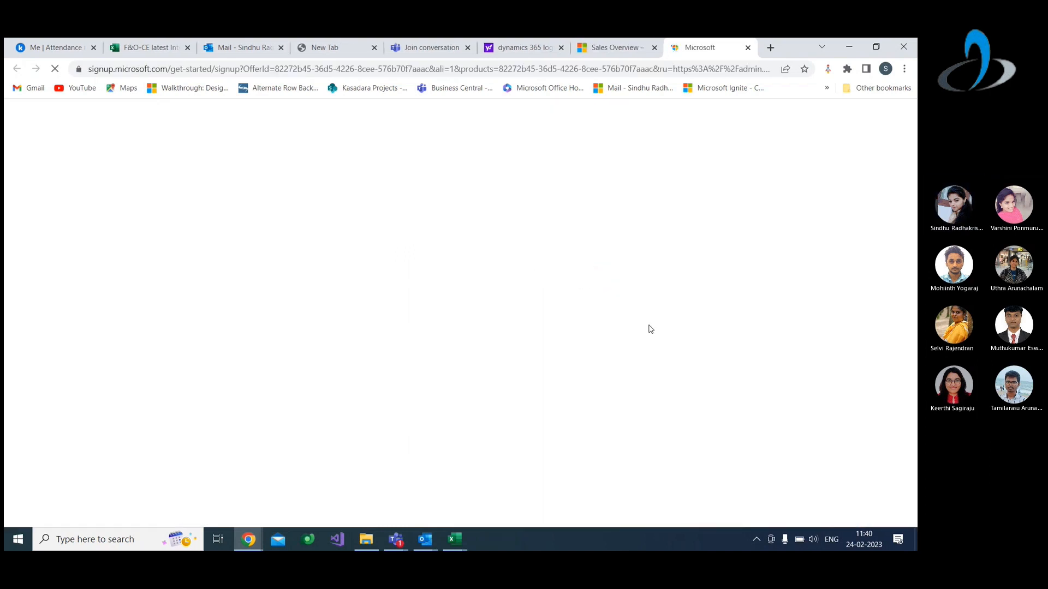
Submit a saved personal e-mail address for the Sales Premium trial and continue to account setup.
text(s)
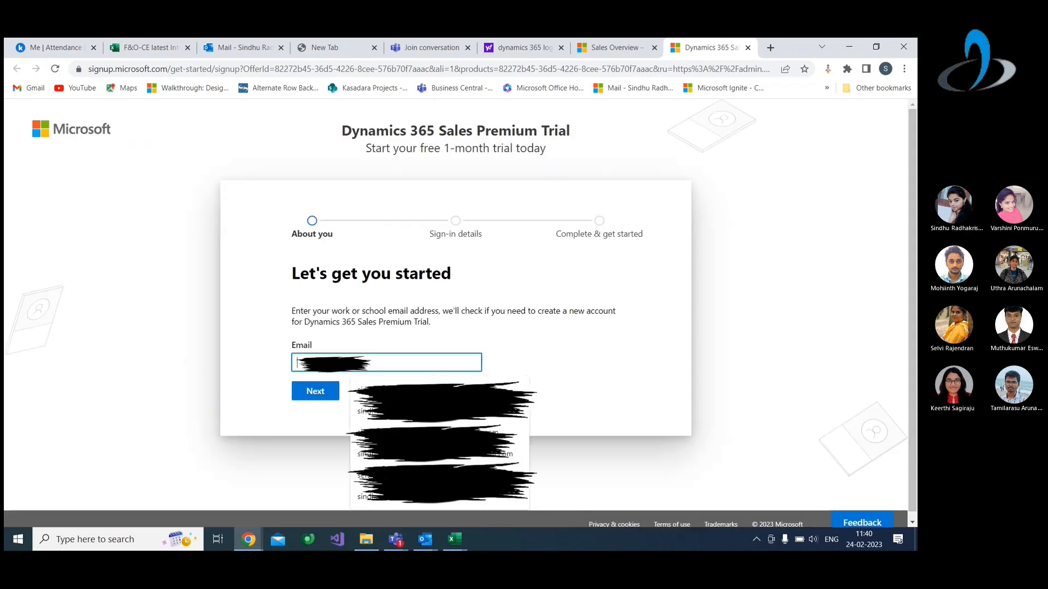
text(si)
click(382, 410)
click(326, 392)
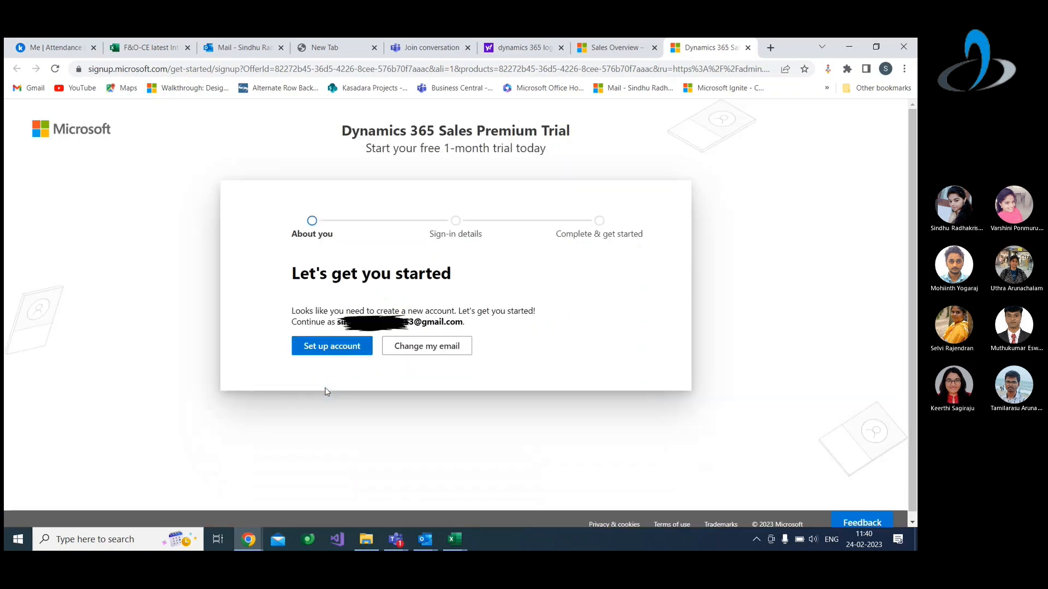
click(334, 347)
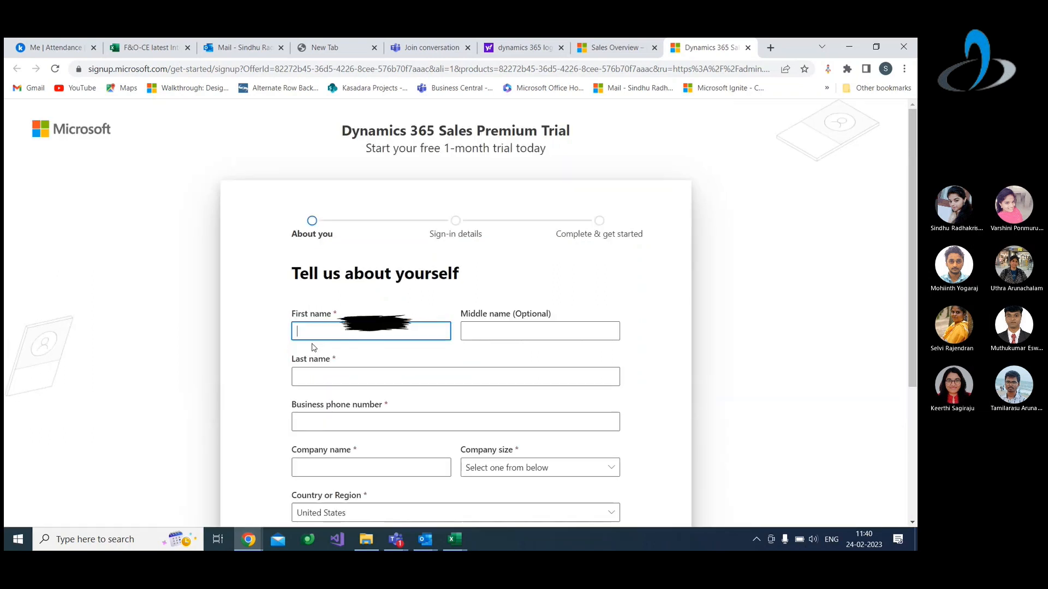
Enter the trial applicant's first name with only its initial letter capitalised.
click(347, 331)
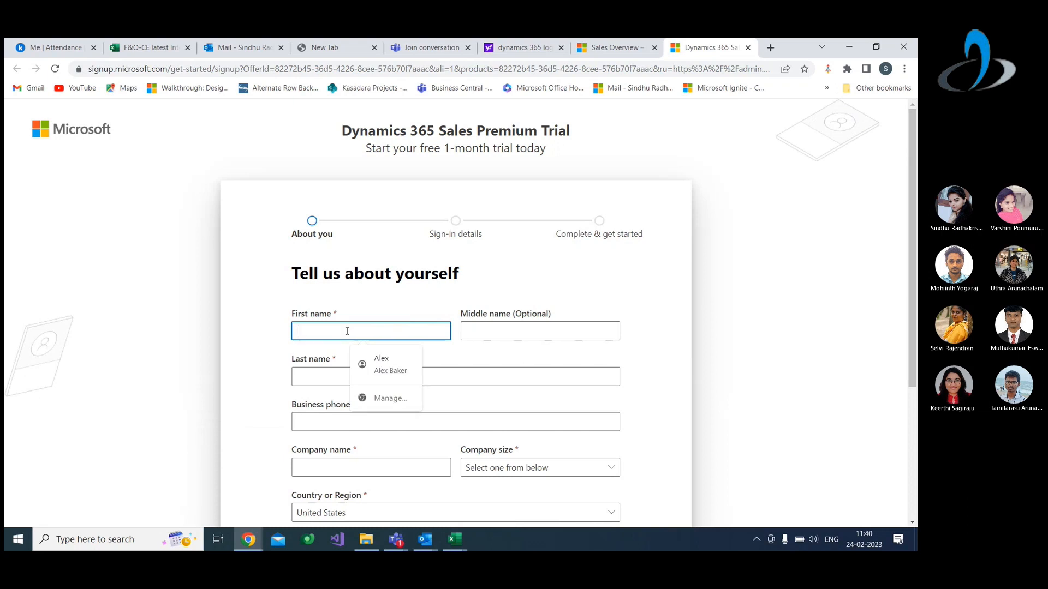
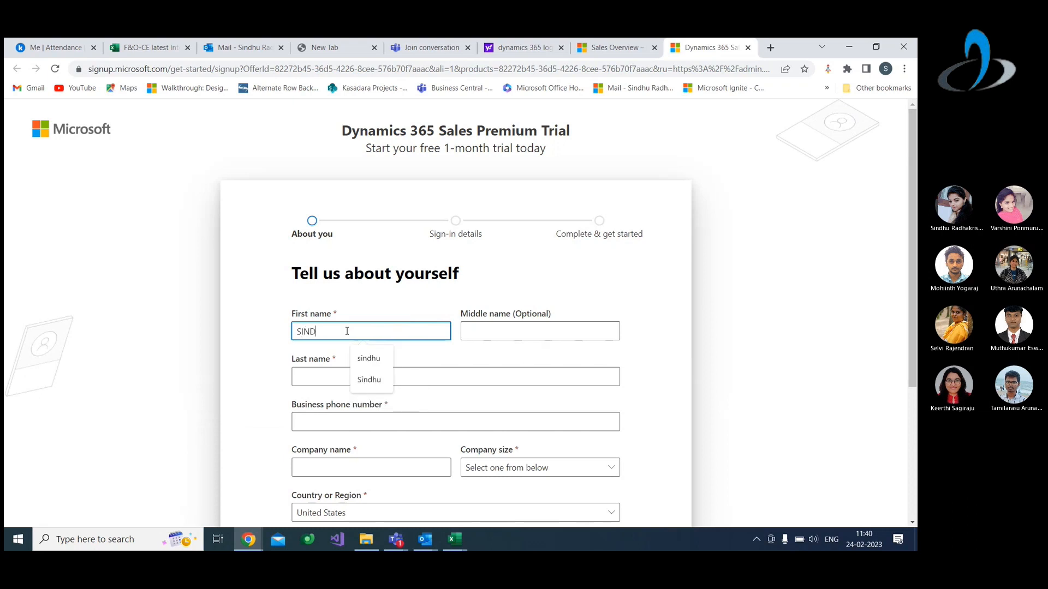
click(480, 335)
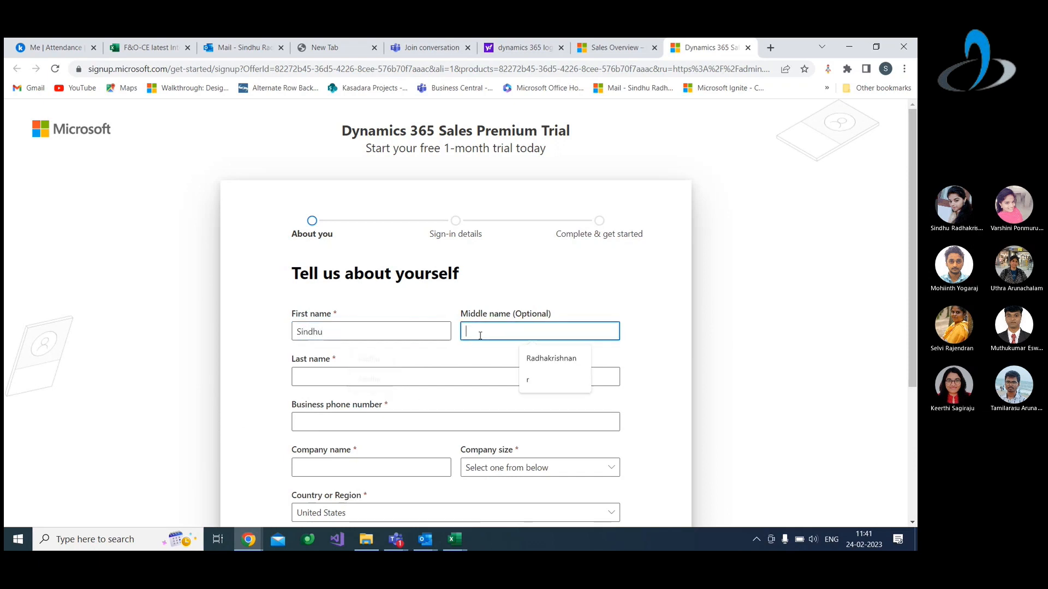
text(R)
click(474, 372)
drag(476, 334, 437, 339)
key(BackSpace)
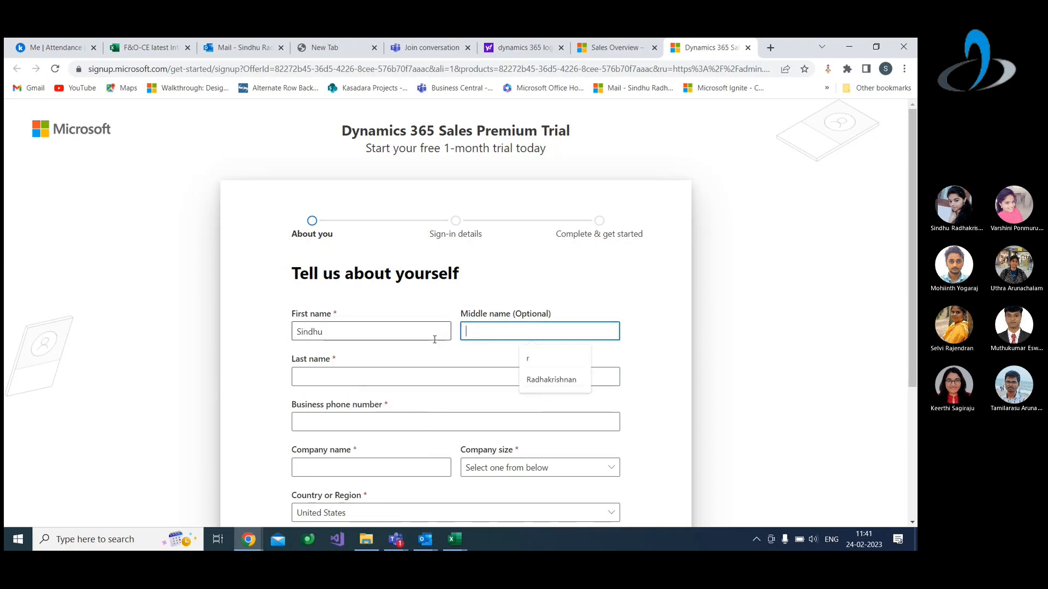
Enter the applicant's last name, leaving the optional middle name empty.
click(313, 383)
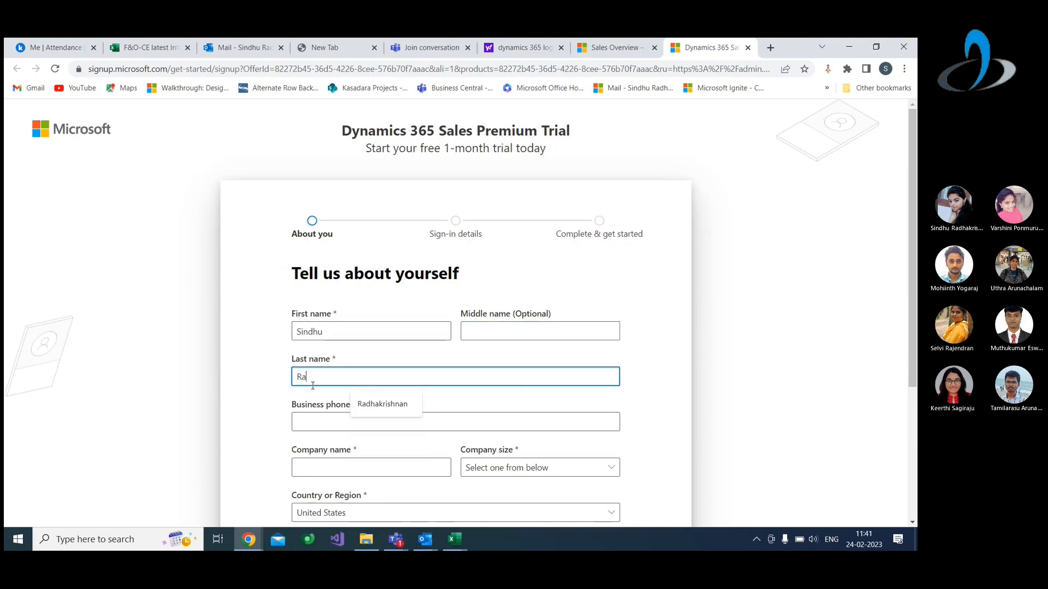
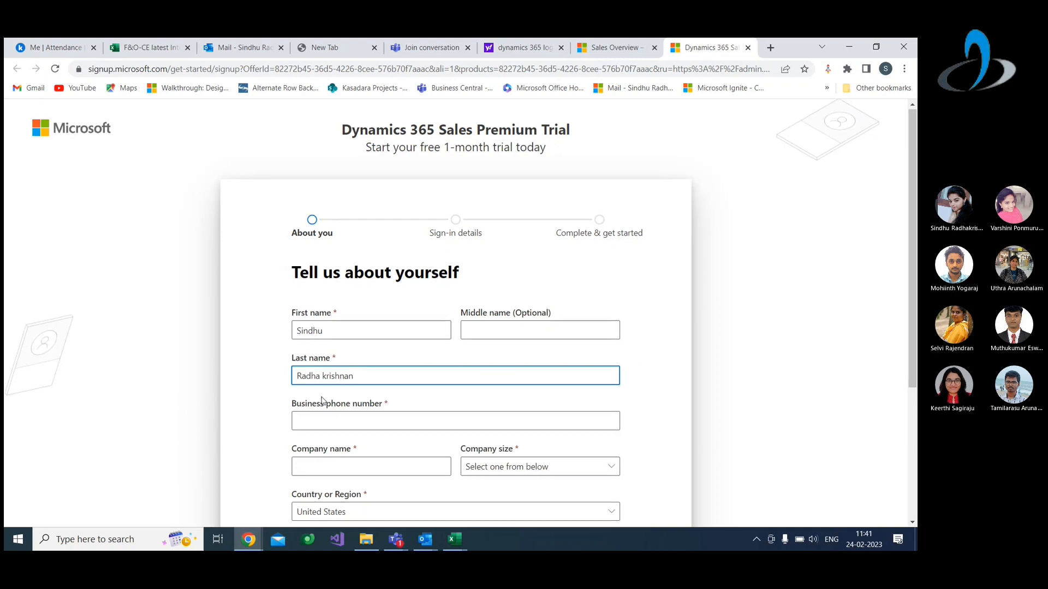
Fill in the business phone number using the saved suggestion.
scroll(327, 382, down, 1)
scroll(339, 378, down, 1)
click(327, 303)
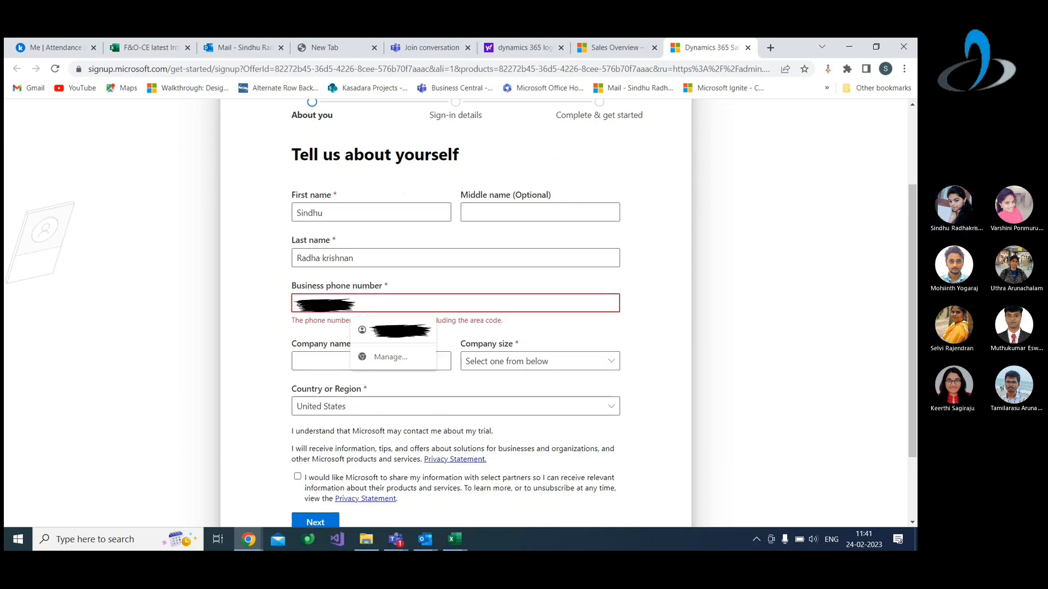
click(383, 330)
Enter KTS as the company name and set the company size to 50-249 people.
click(341, 352)
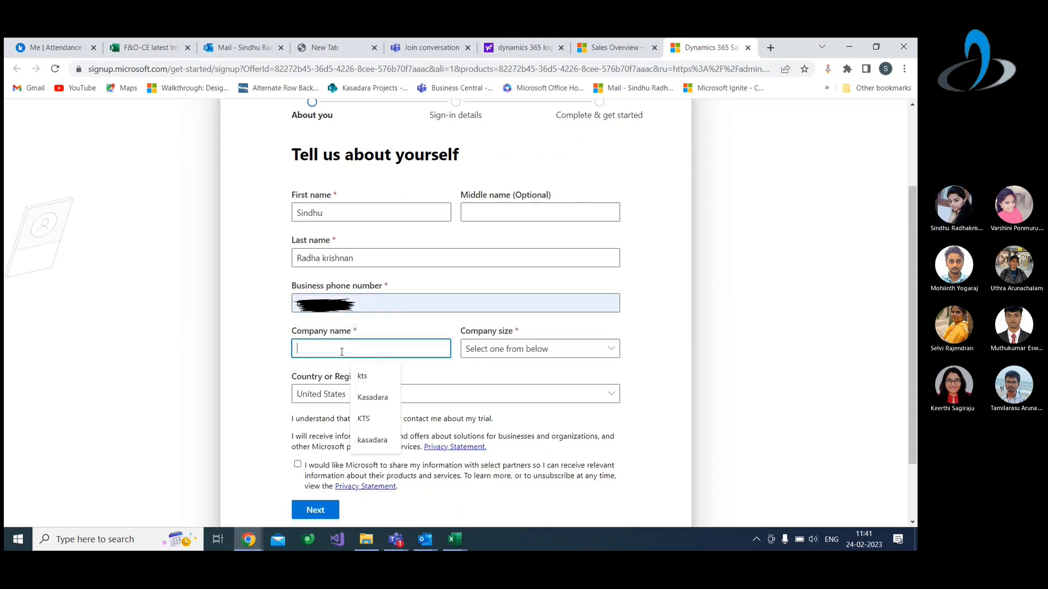
text(KTS)
click(534, 361)
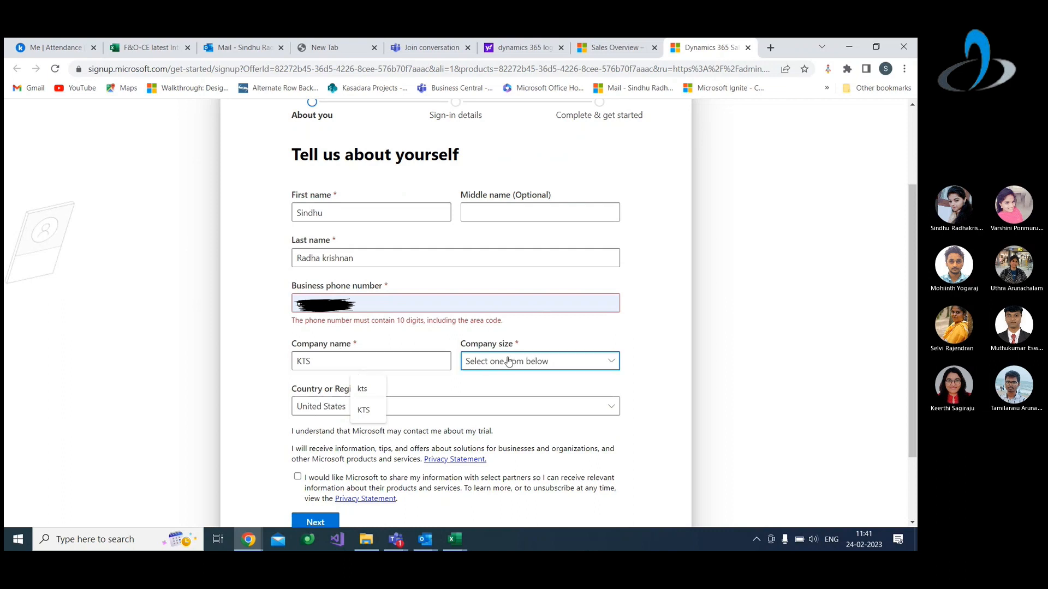
click(485, 256)
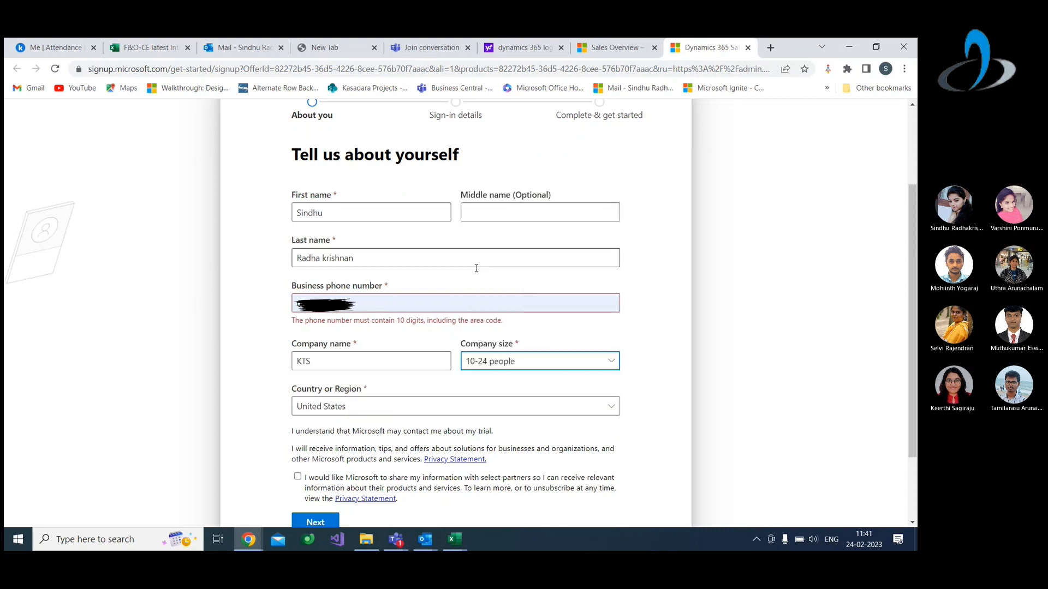
click(582, 364)
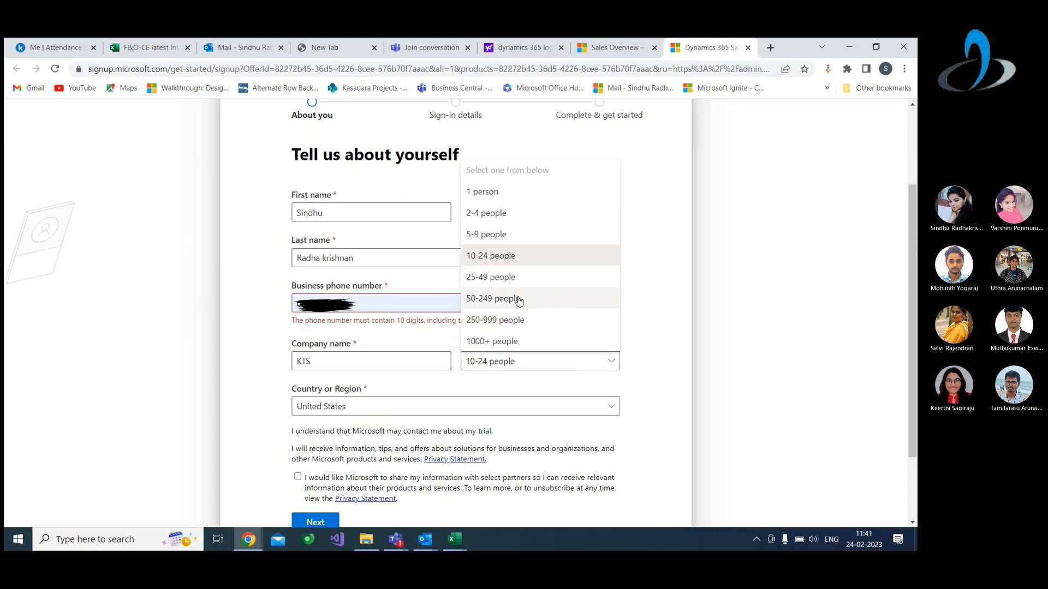
click(499, 298)
Set the country or region of the trial applicant to India.
click(322, 406)
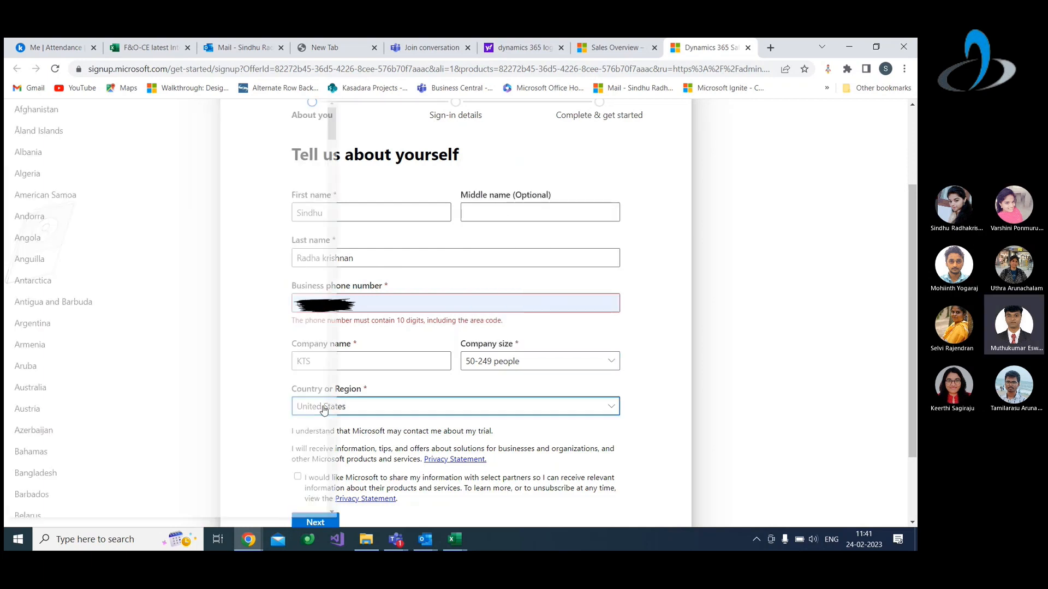
click(379, 406)
click(379, 407)
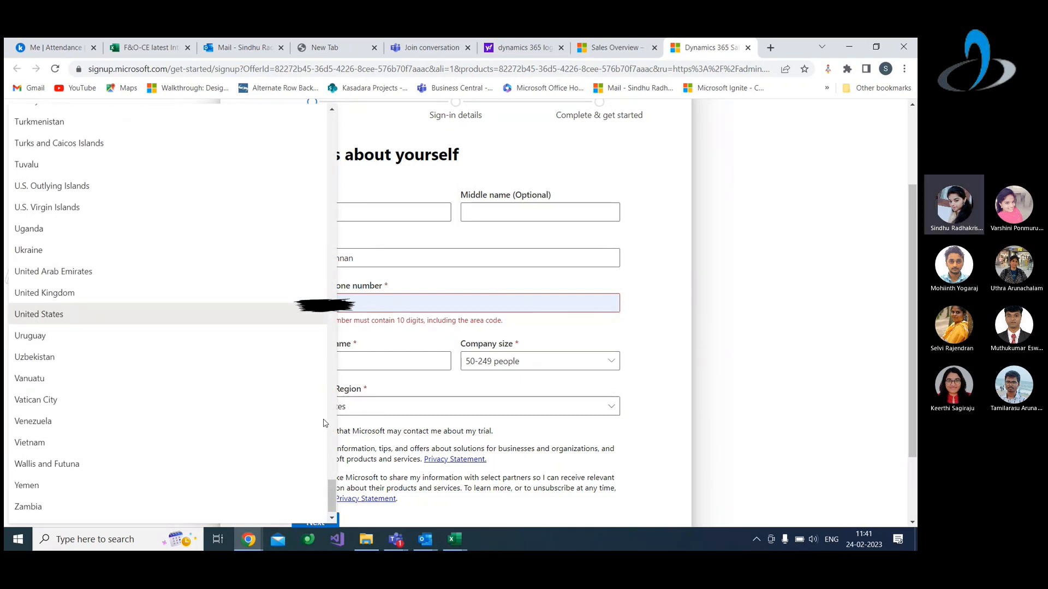
click(364, 412)
scroll(349, 356, down, 1)
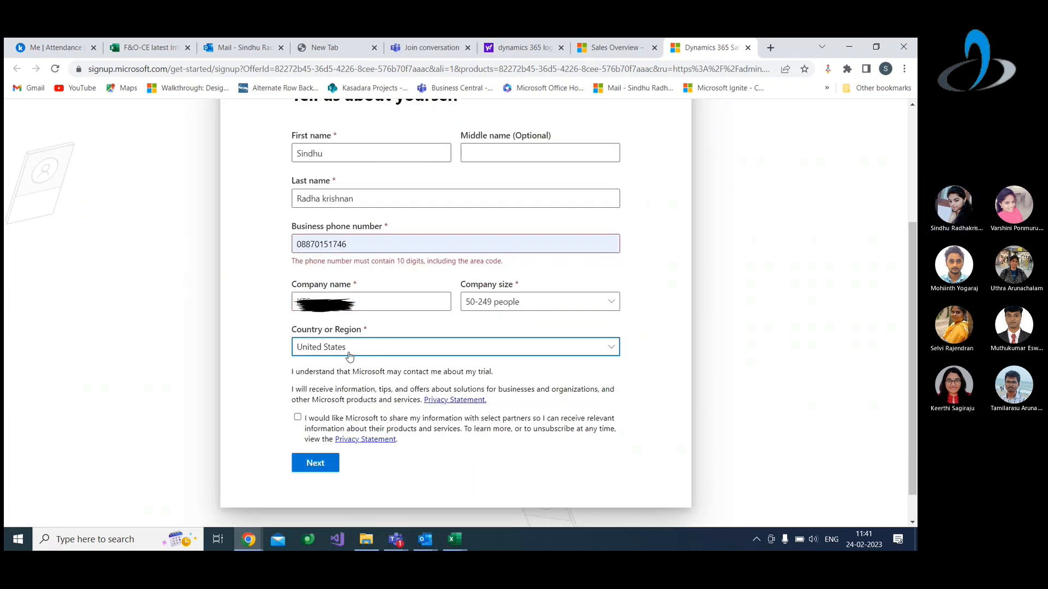
click(350, 355)
scroll(85, 382, up, 20)
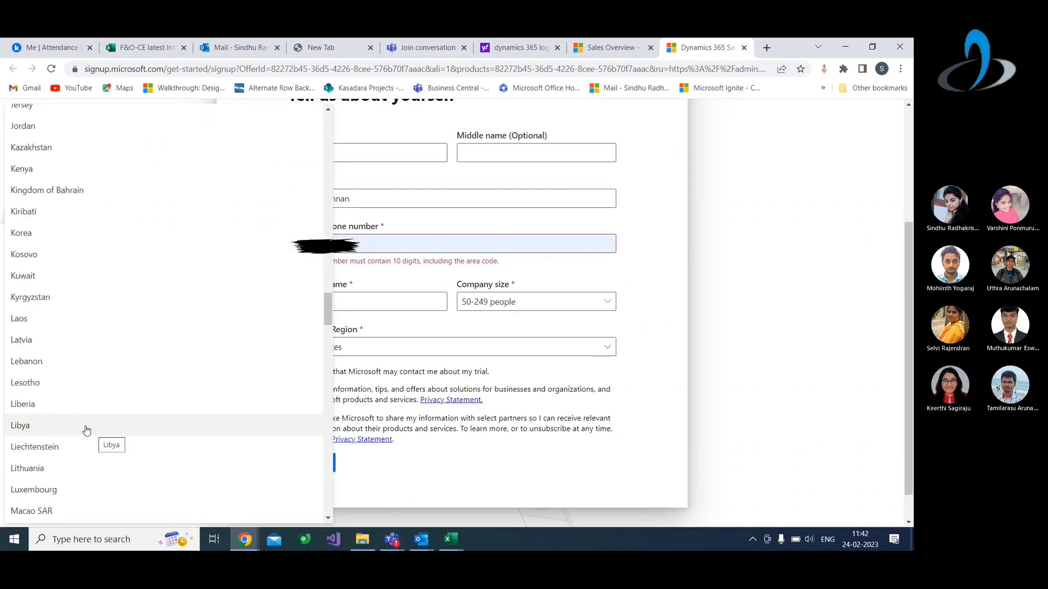
scroll(66, 272, up, 4)
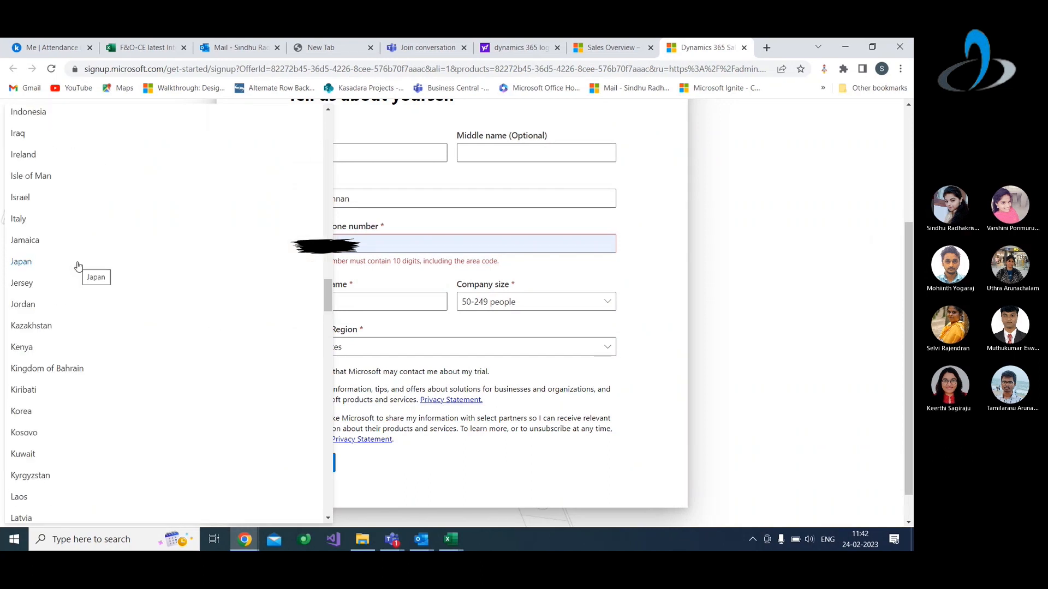
scroll(64, 255, up, 1)
click(33, 149)
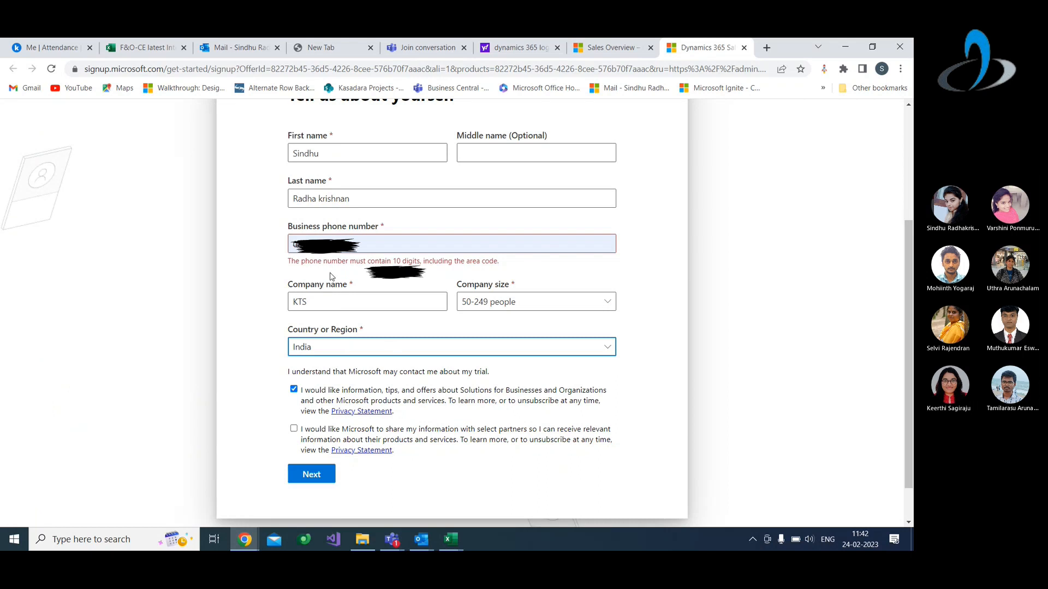
Correct the business phone number with the +91 country code and submit the personal details.
click(293, 246)
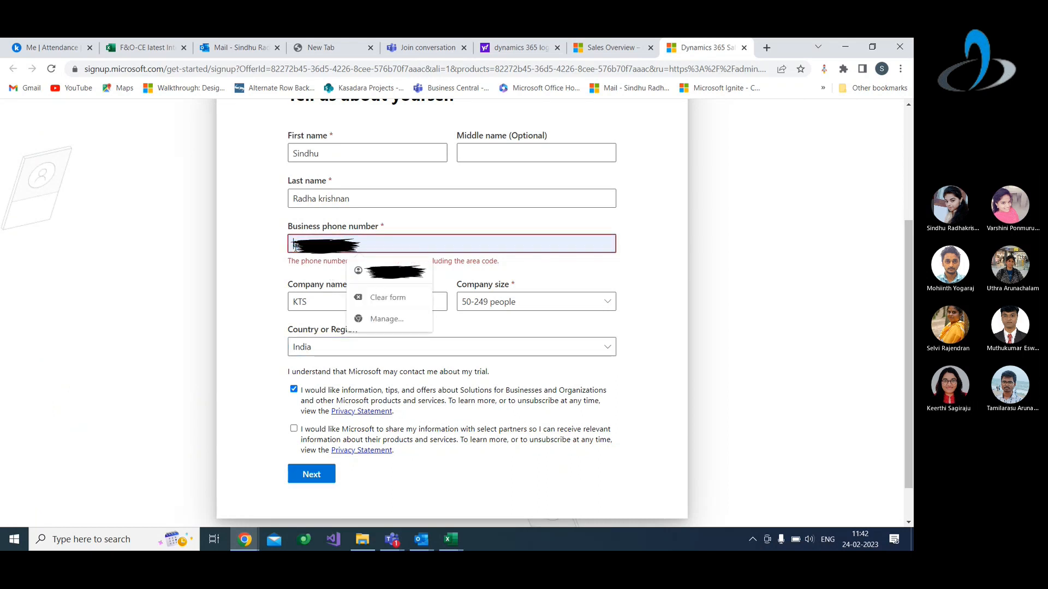
text(+91)
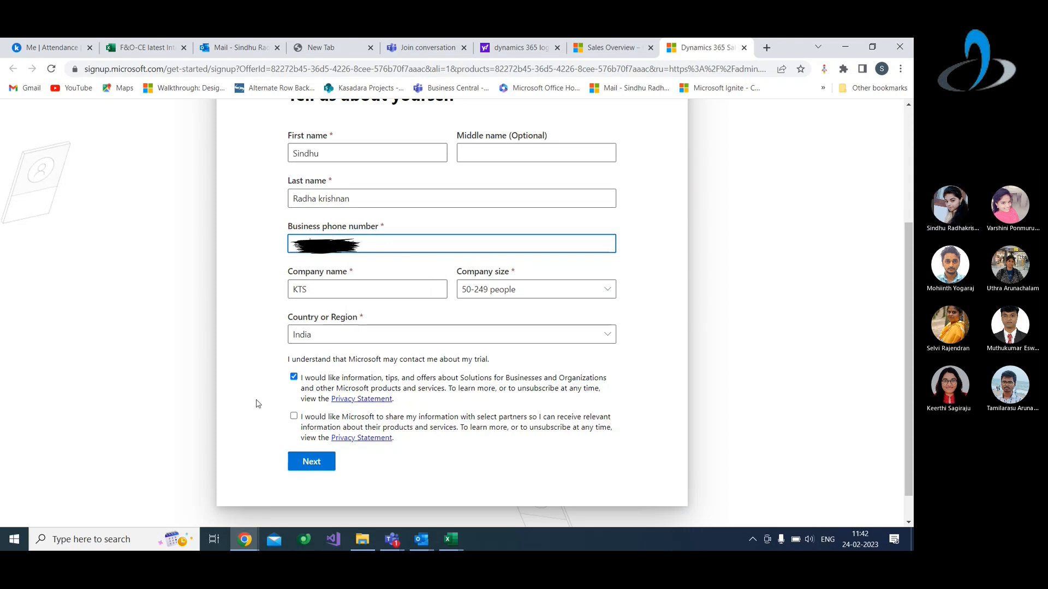
click(311, 462)
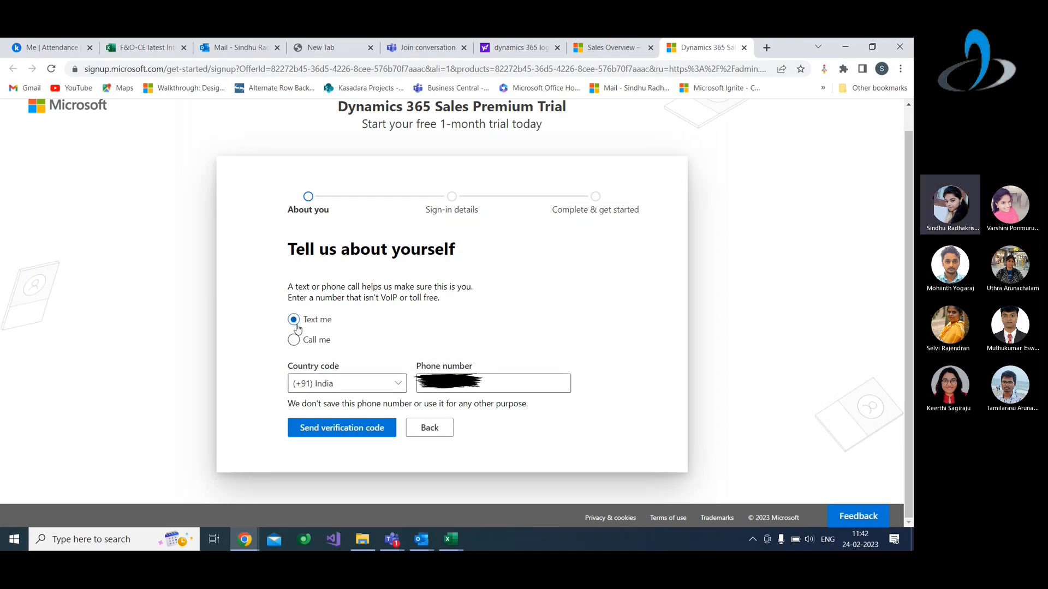
Request a verification code by text message, enter the received code and verify it.
click(350, 433)
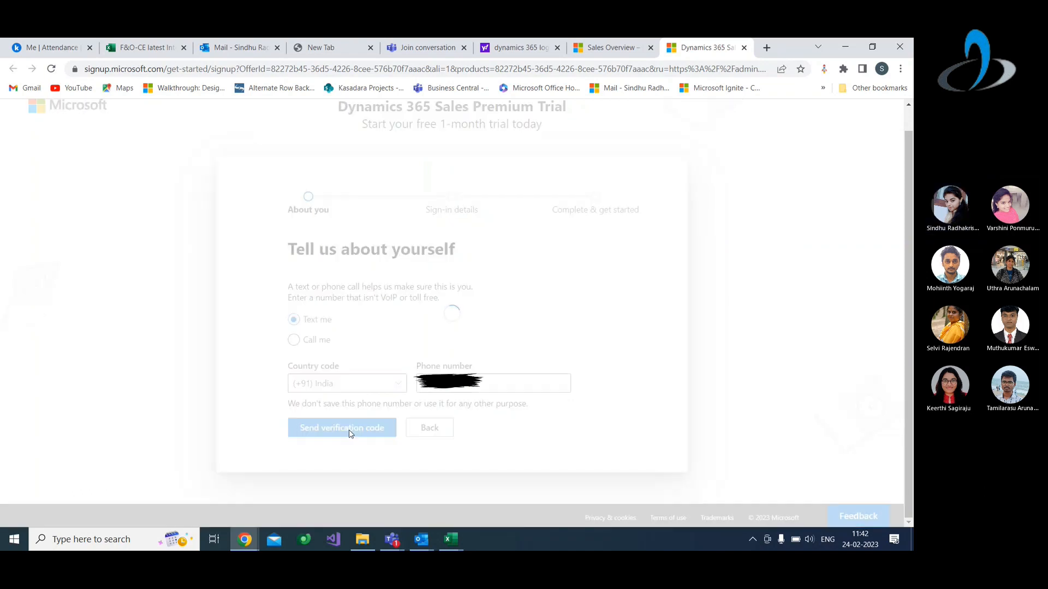
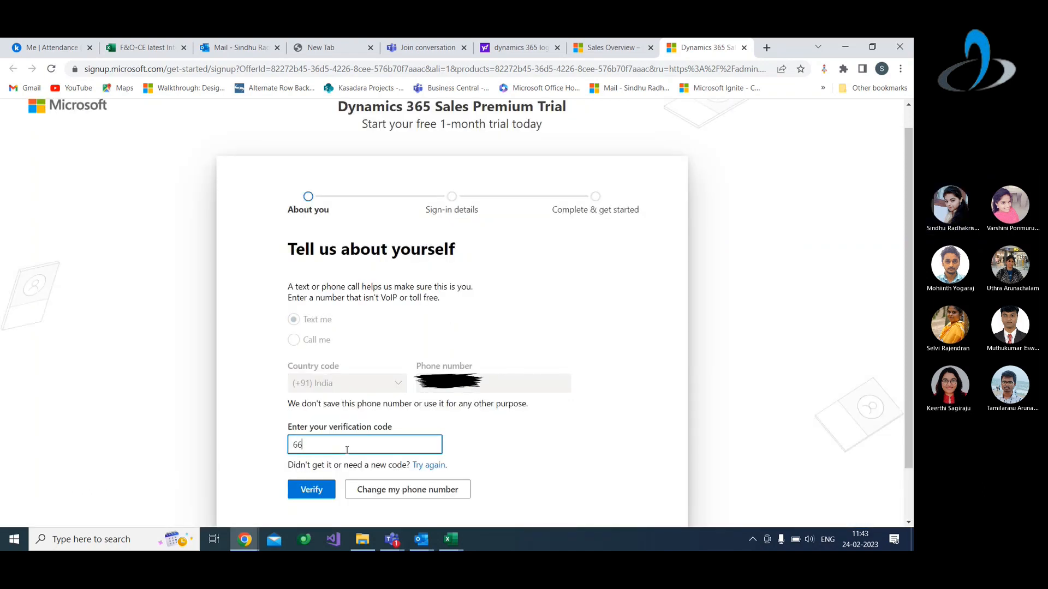
click(304, 485)
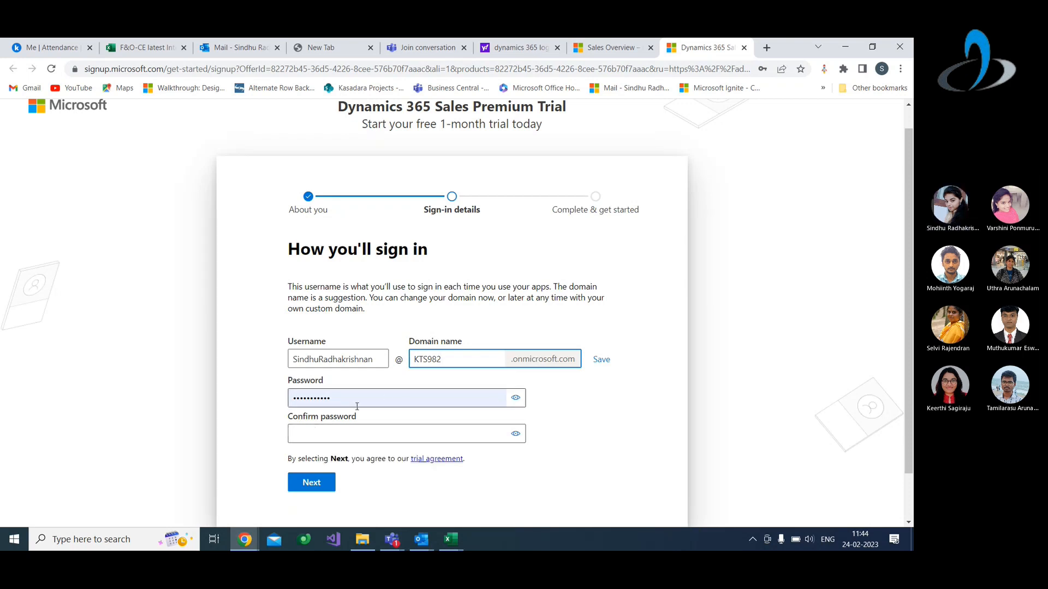
Replace the prefilled sign-in password with a new account password.
drag(353, 403, 274, 413)
key(BackSpace)
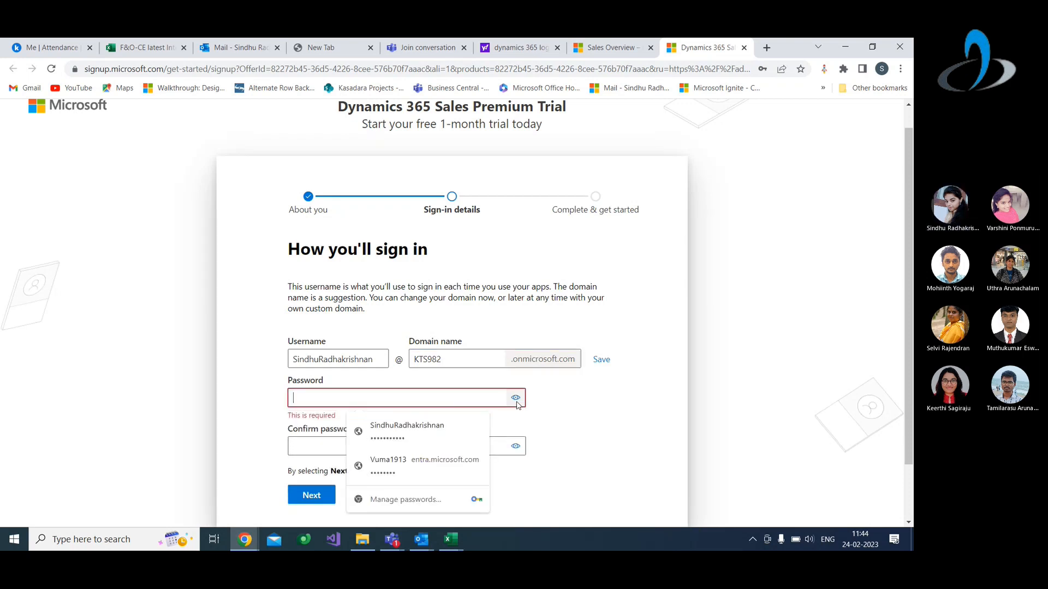
click(318, 411)
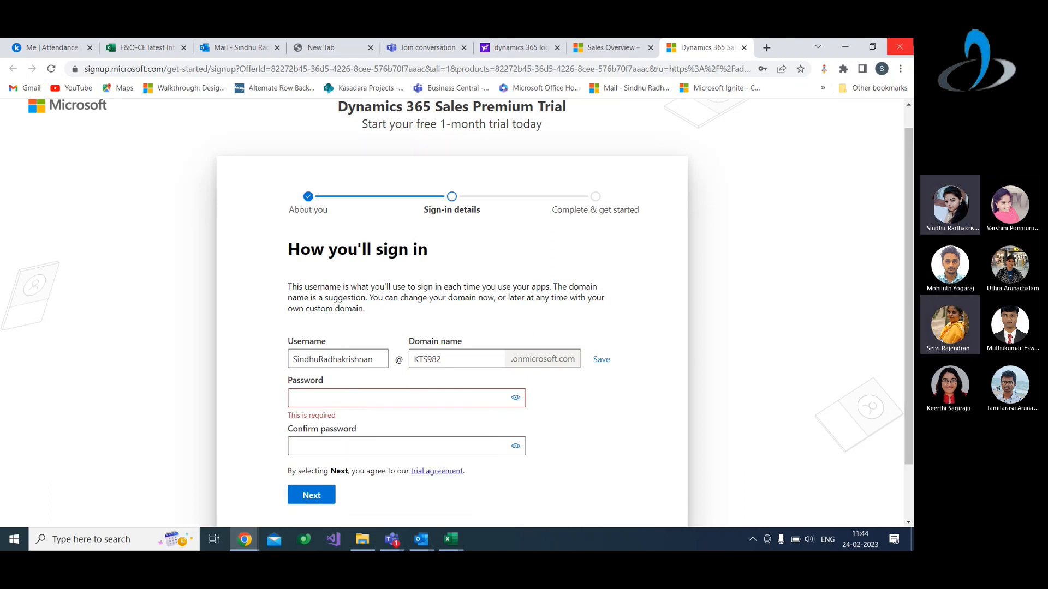
click(307, 401)
double_click(504, 363)
click(335, 391)
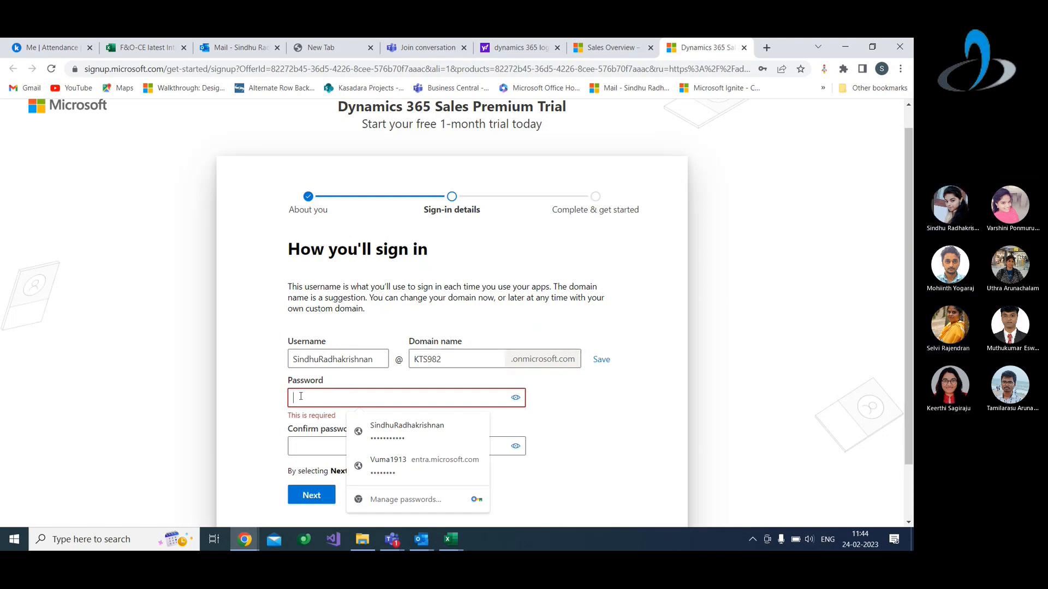
text(•••••)
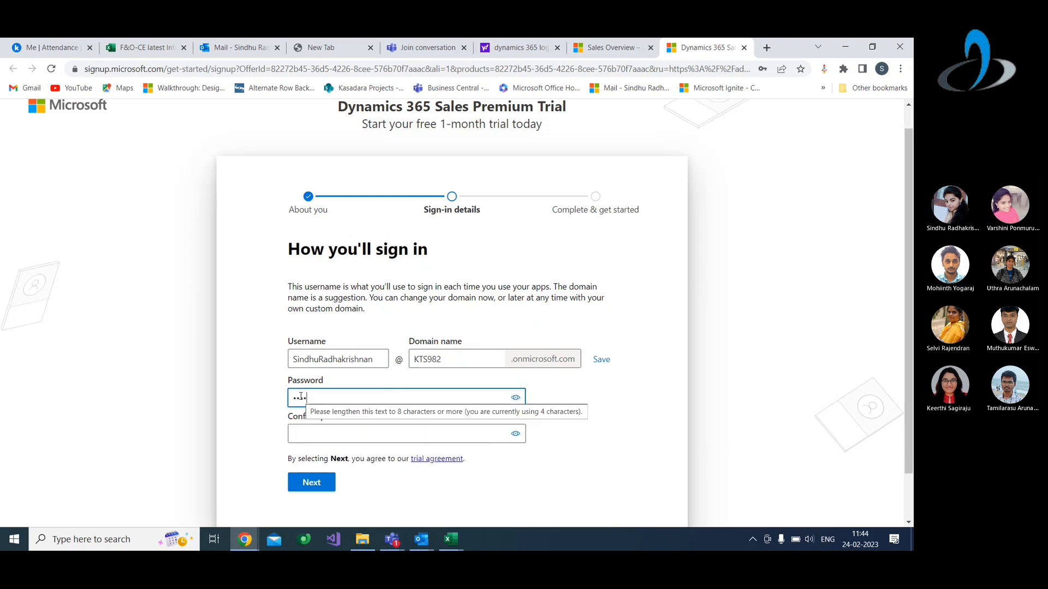
text(•••)
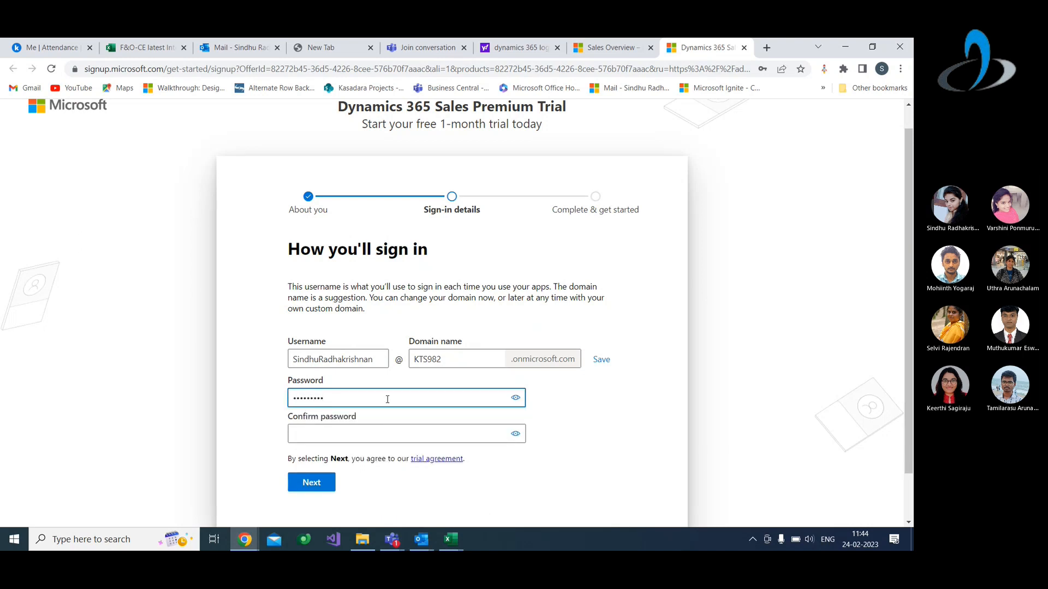
Repeat the account password in the confirmation field and try to continue.
click(303, 434)
text(•••)
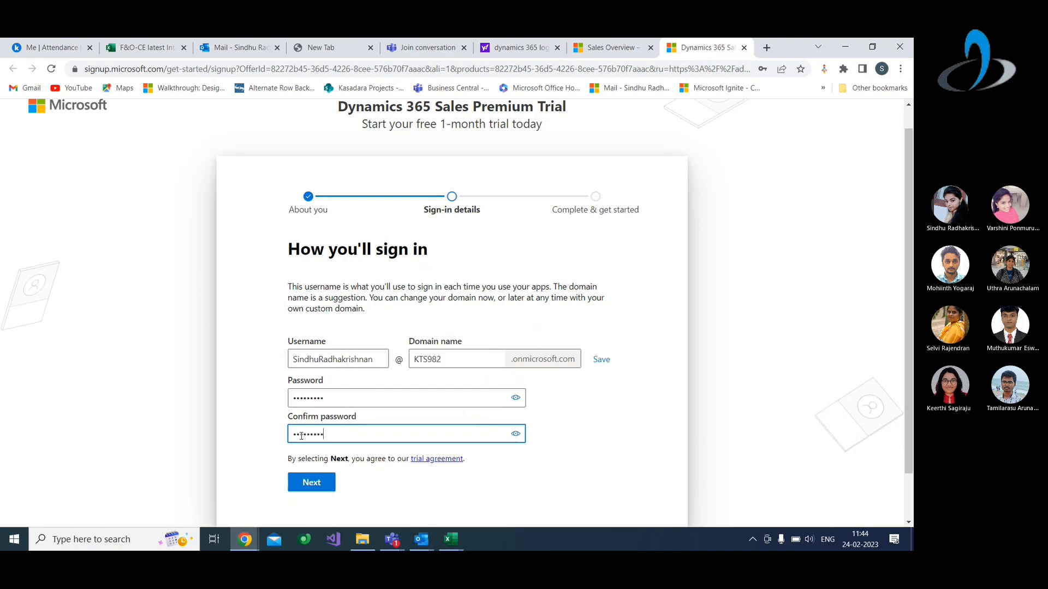
click(319, 490)
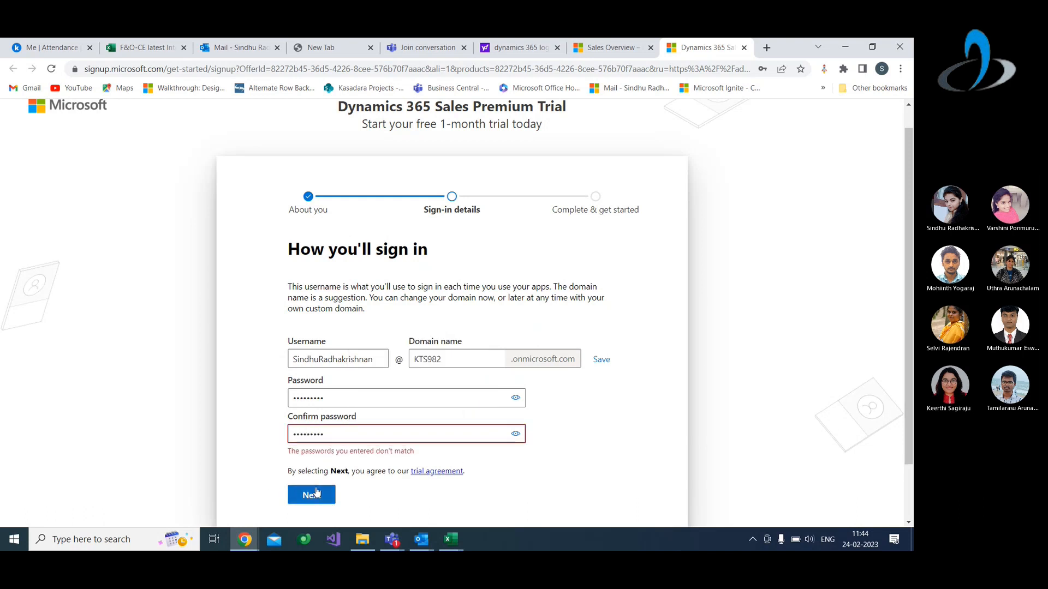
Change the capital letters in the sign-in username to lowercase, keeping the suggested domain name.
click(327, 360)
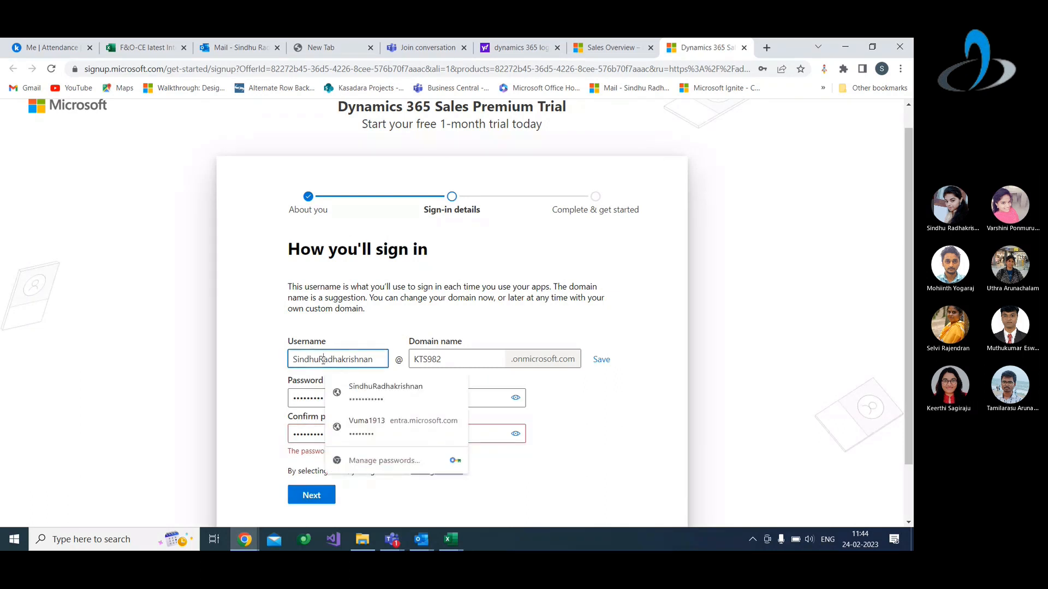
key(BackSpace)
text(r)
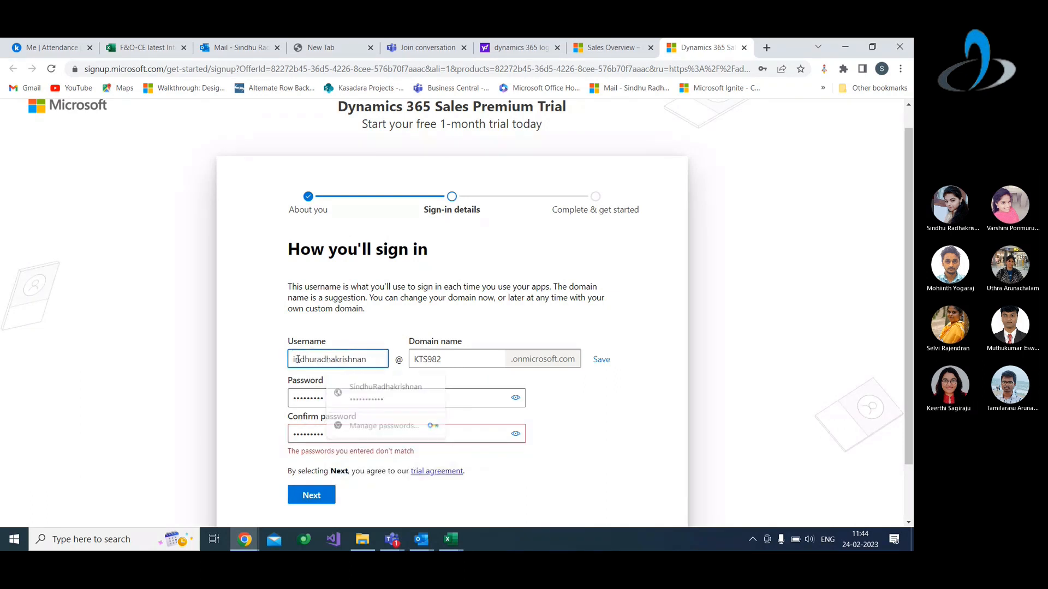
key(BackSpace)
text(s)
key(End)
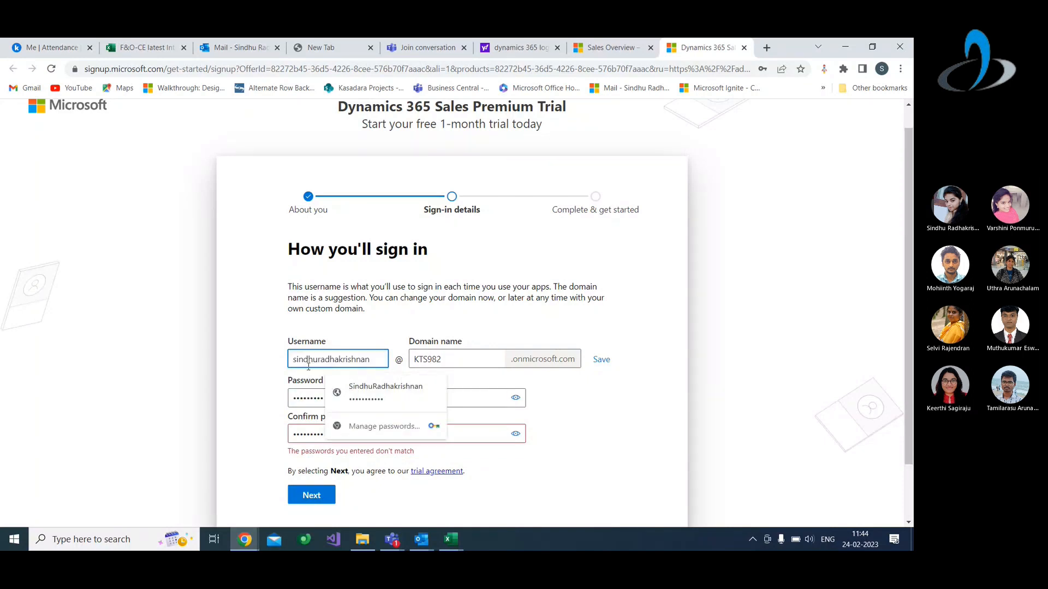
triple_click(209, 428)
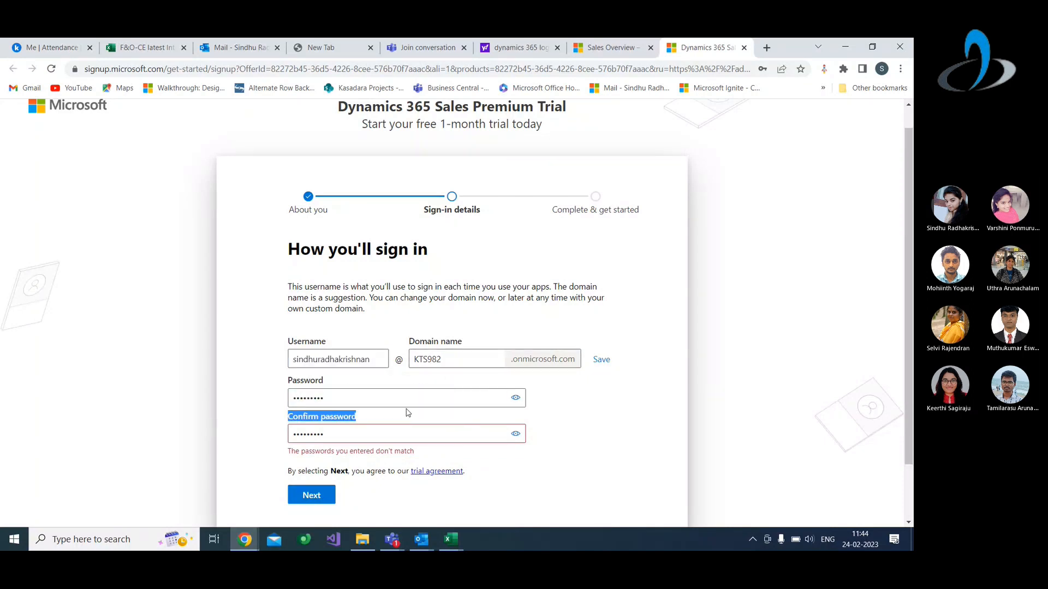
Reveal both password entries, correct the confirmation password to match and submit the sign-in details.
click(360, 390)
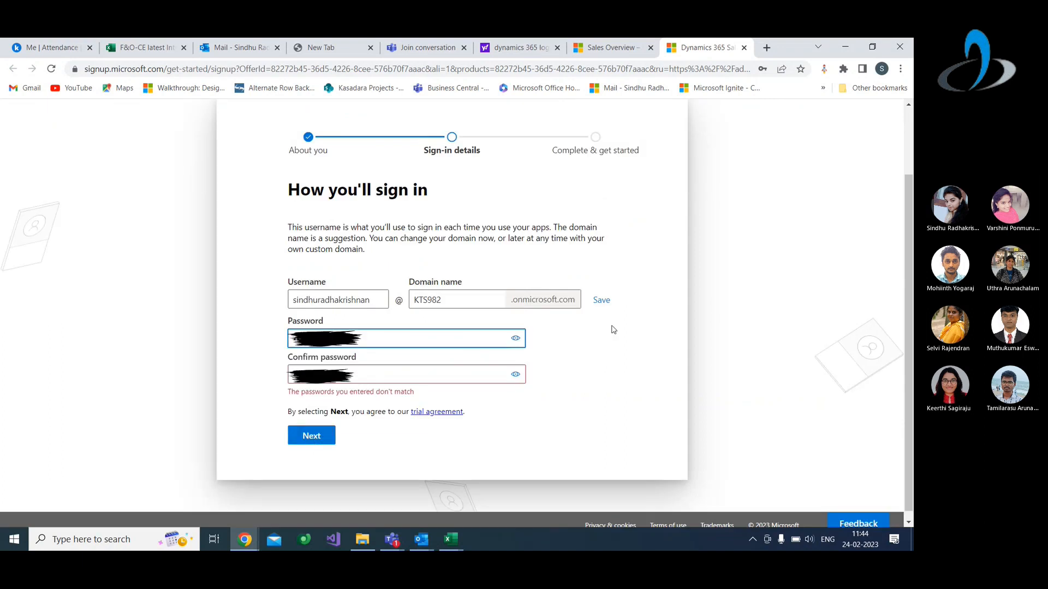
click(350, 379)
click(515, 339)
click(515, 374)
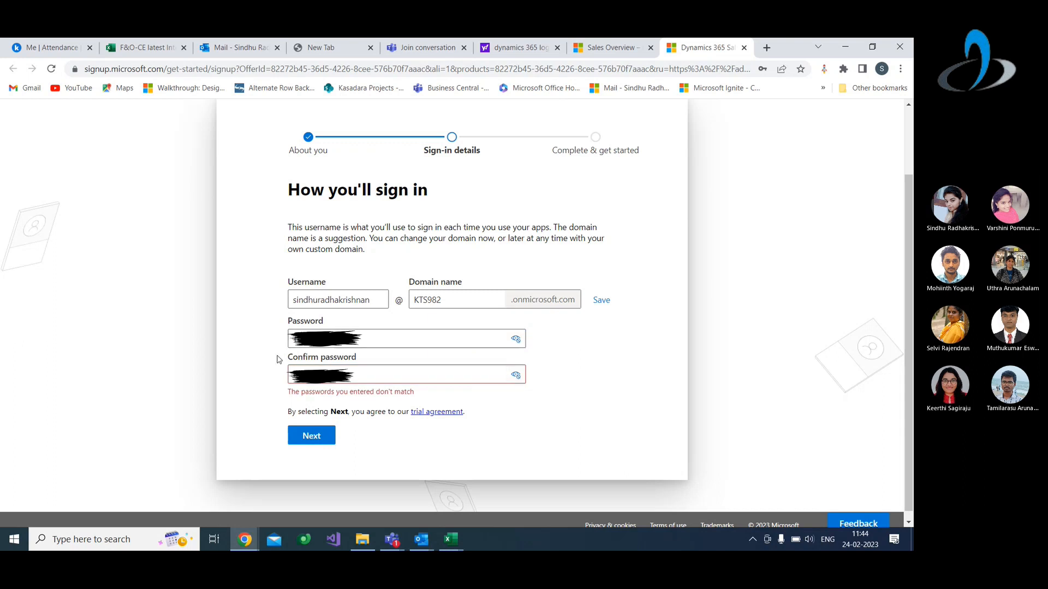
click(315, 375)
key(BackSpace)
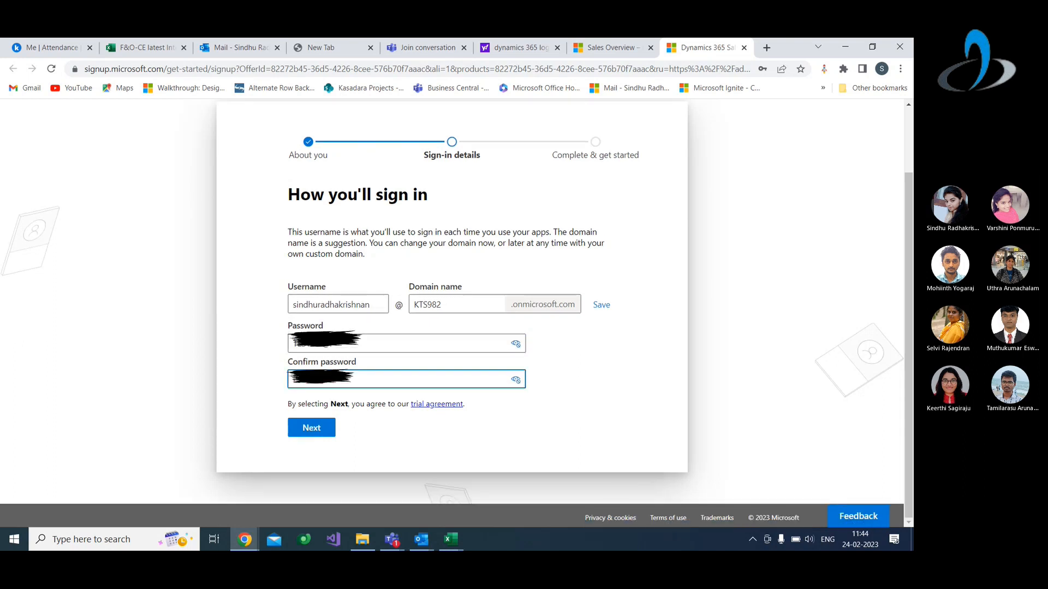
click(304, 430)
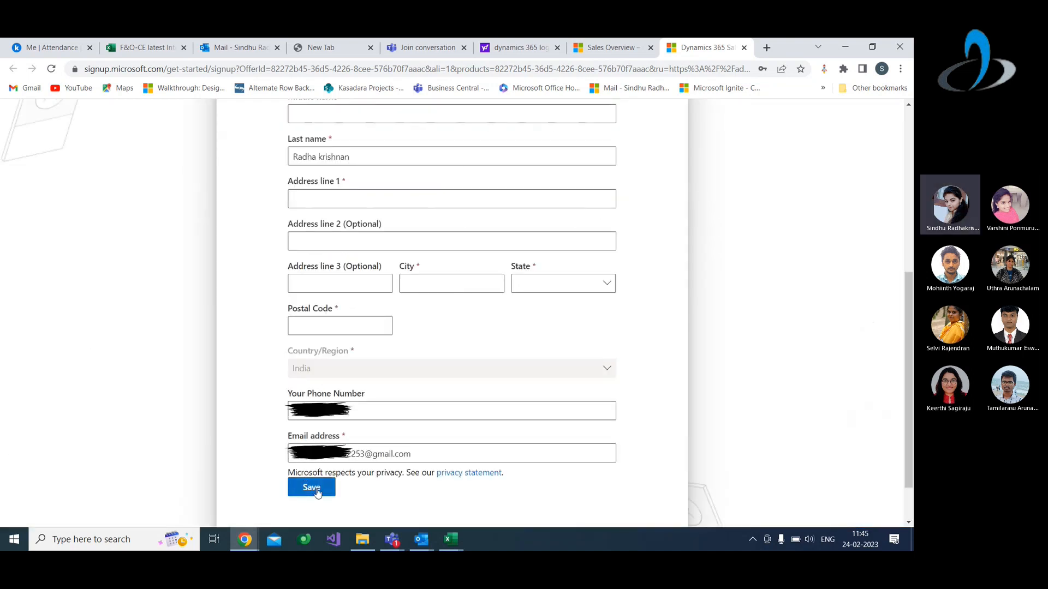
Try to save the confirmation details with the required address fields left blank.
click(317, 491)
scroll(327, 393, up, 5)
scroll(330, 318, down, 2)
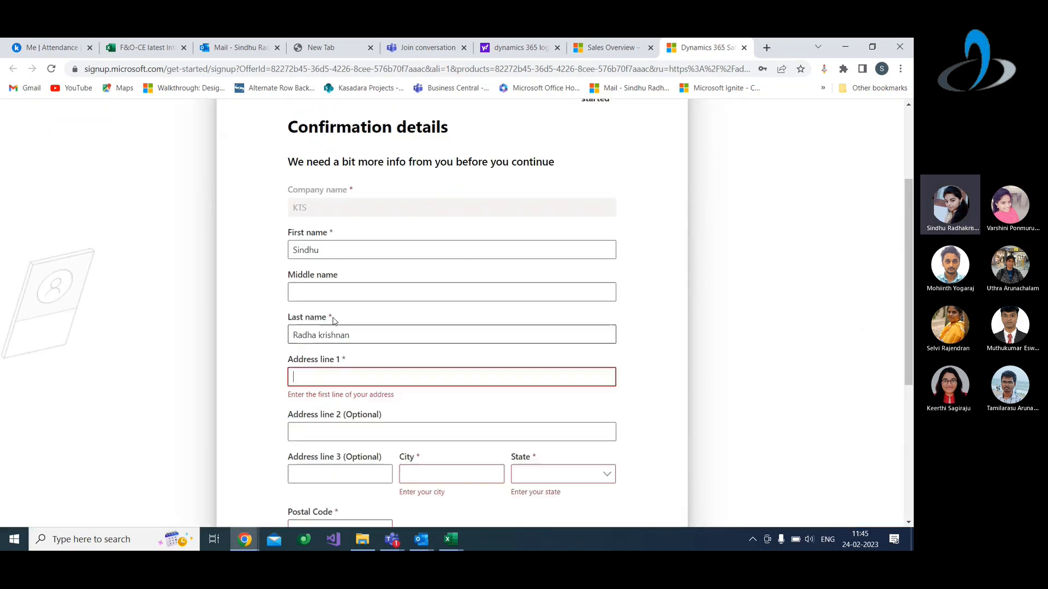
Enter the country name in capital letters as the applicant's first address line.
click(308, 378)
text(c)
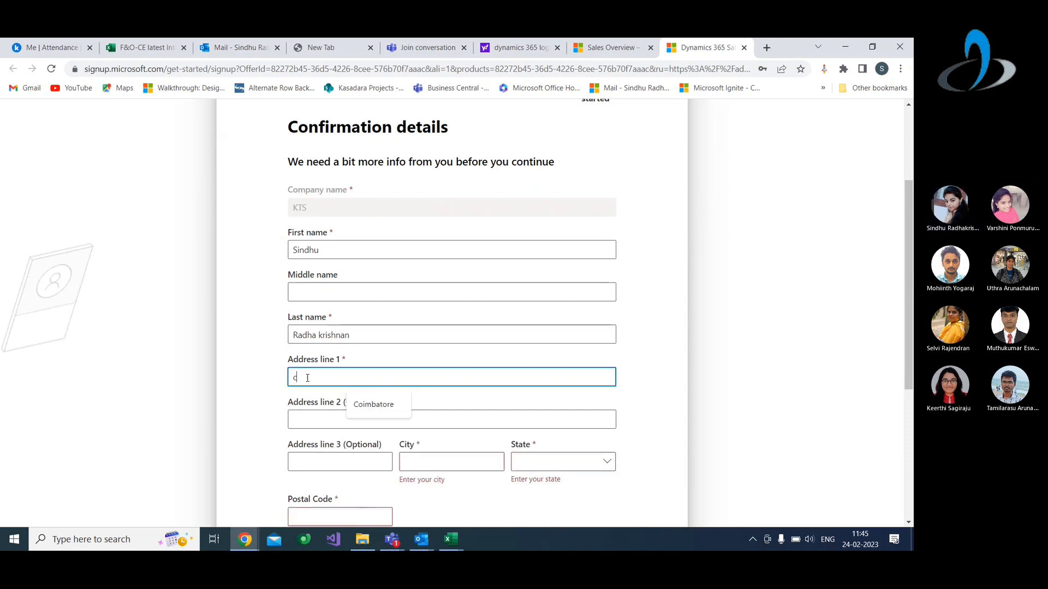
key(BackSpace)
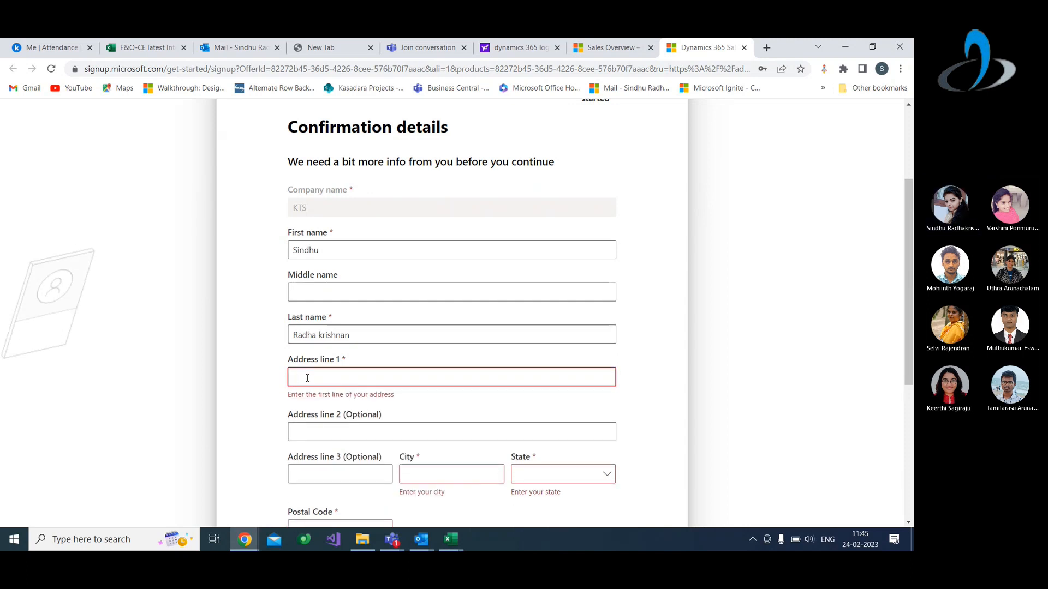
text(i)
key(BackSpace)
text(INDIA)
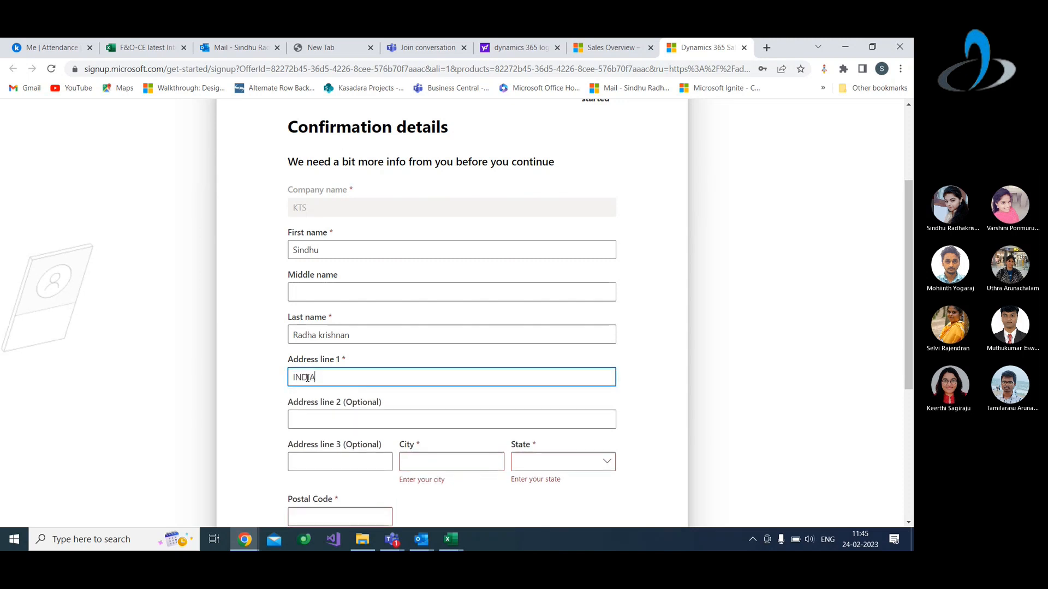
Fill in the applicant's city in the confirmation details.
scroll(356, 377, down, 2)
click(440, 344)
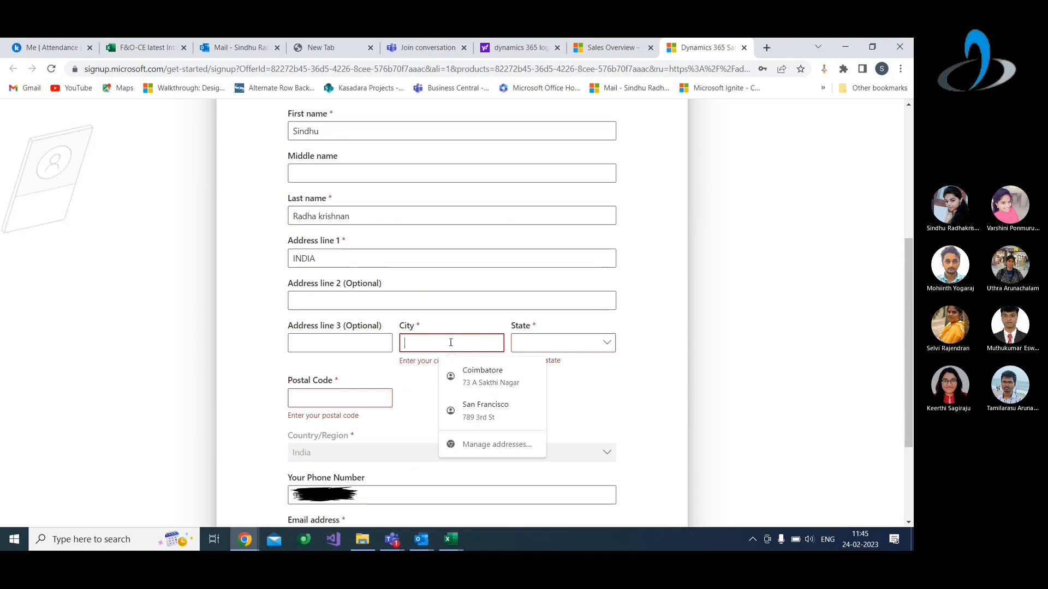
text(cOIMBATORE)
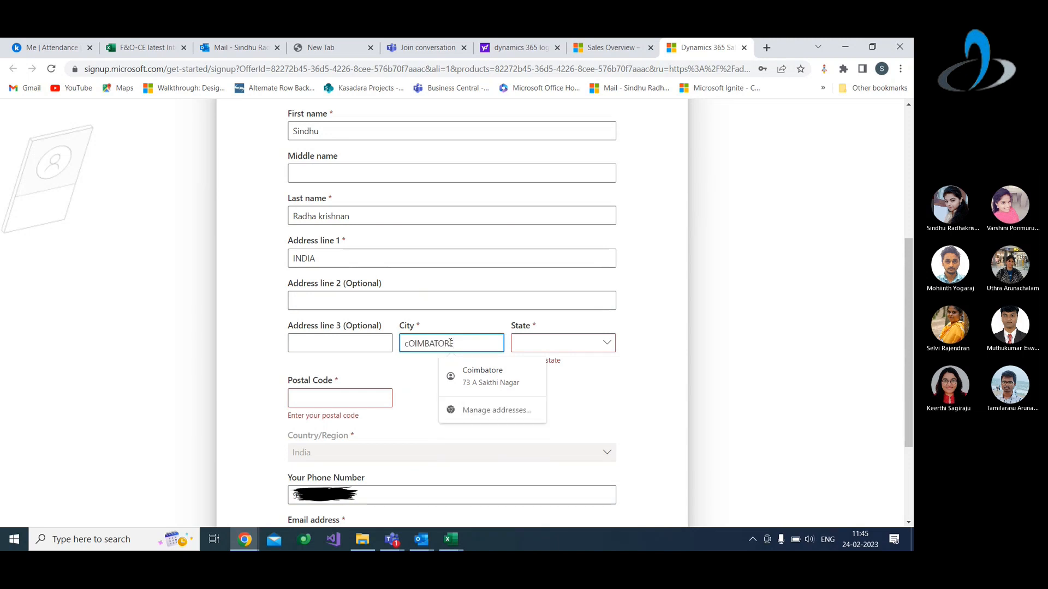
Choose Tamil Nadu as the applicant's state in the confirmation details.
click(538, 344)
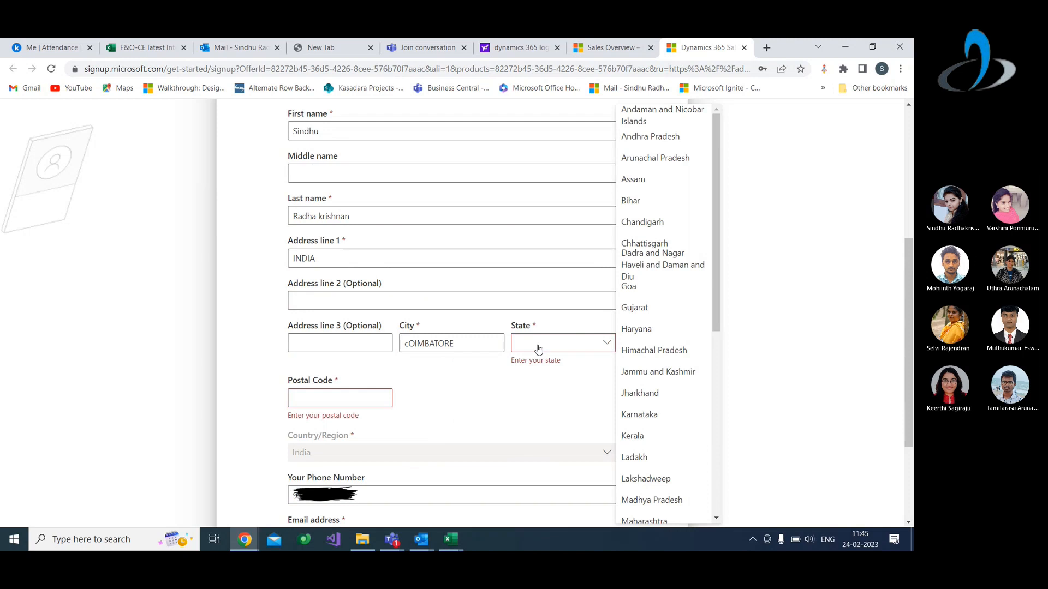
scroll(634, 408, down, 5)
scroll(677, 341, down, 5)
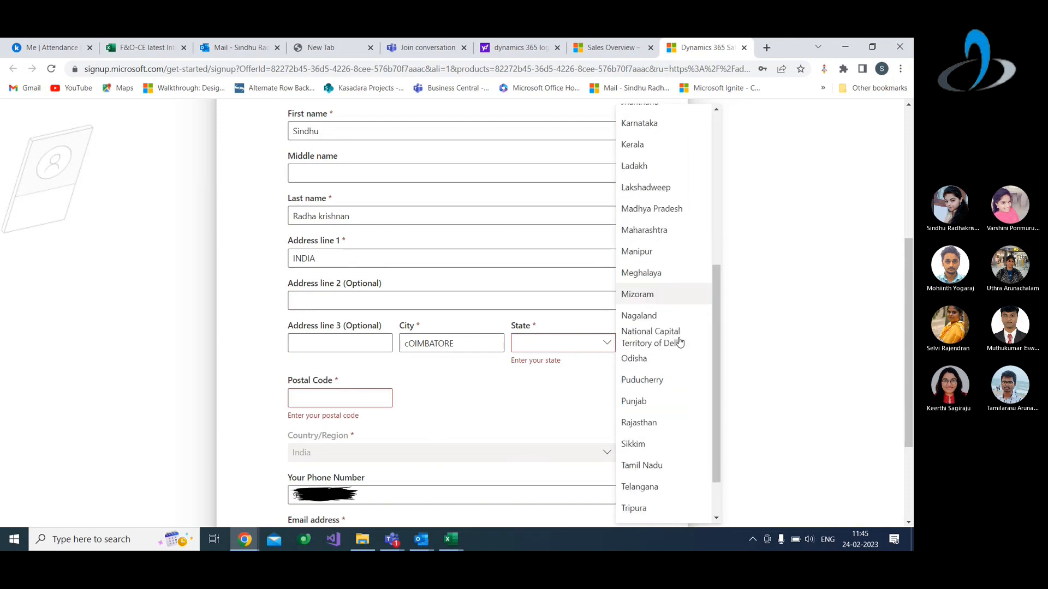
click(545, 221)
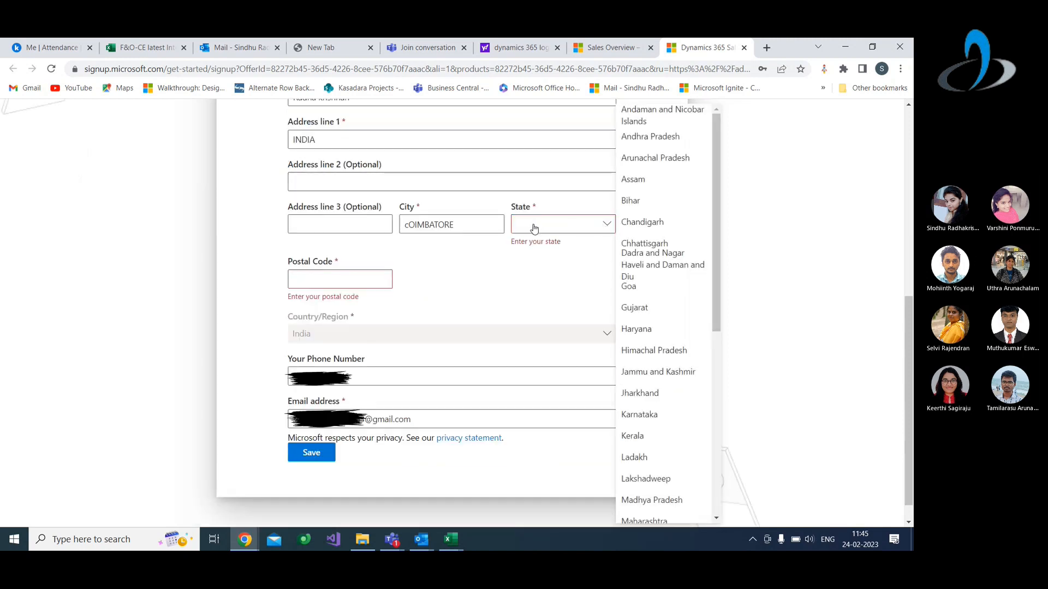
scroll(653, 352, down, 6)
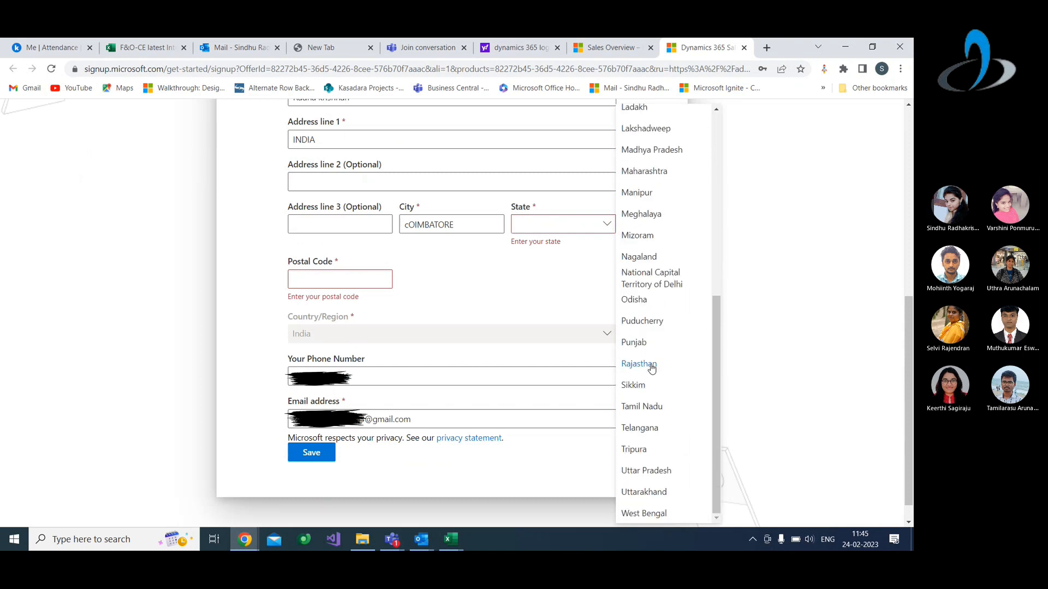
click(641, 406)
Fill in the applicant's postal code and save the address details.
click(320, 266)
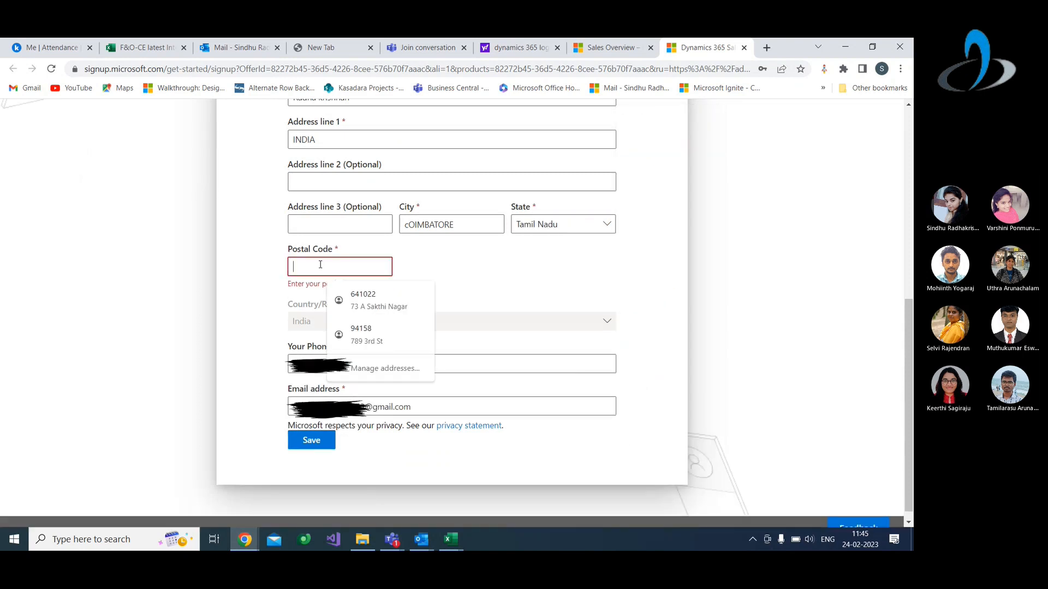
text(64)
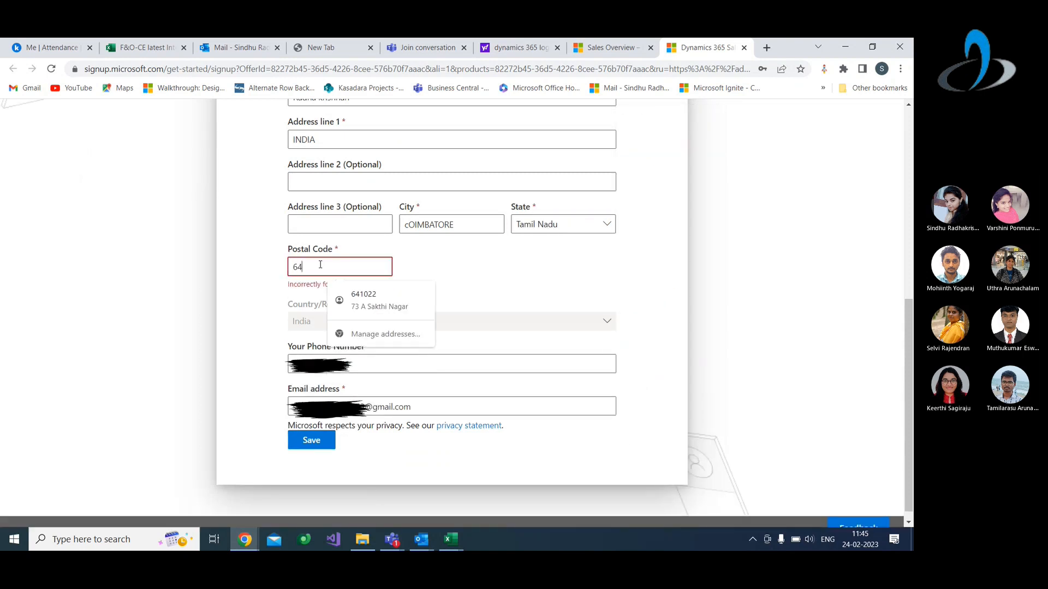
text(1008)
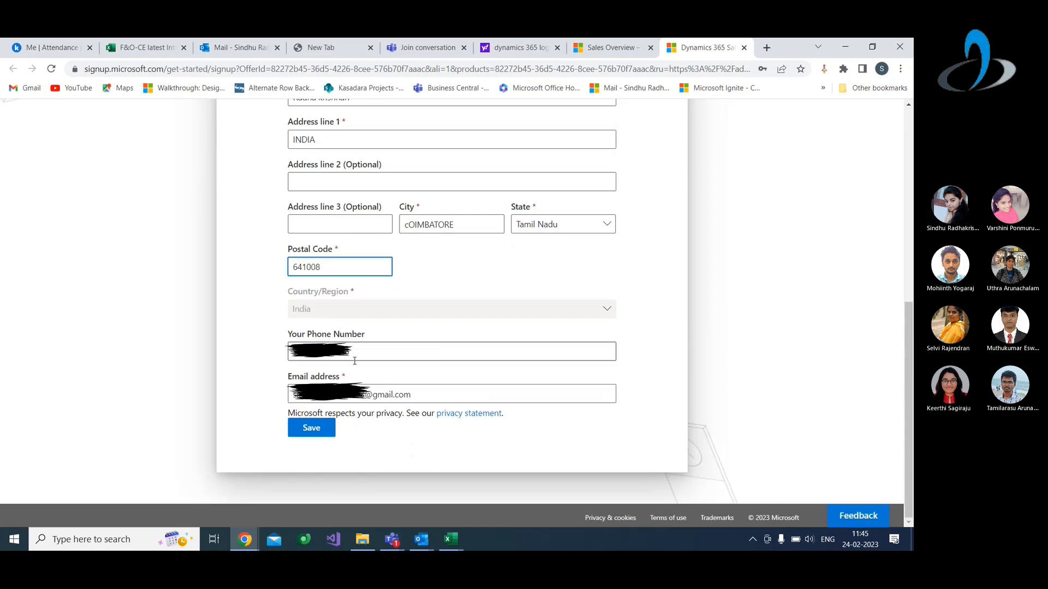
click(312, 431)
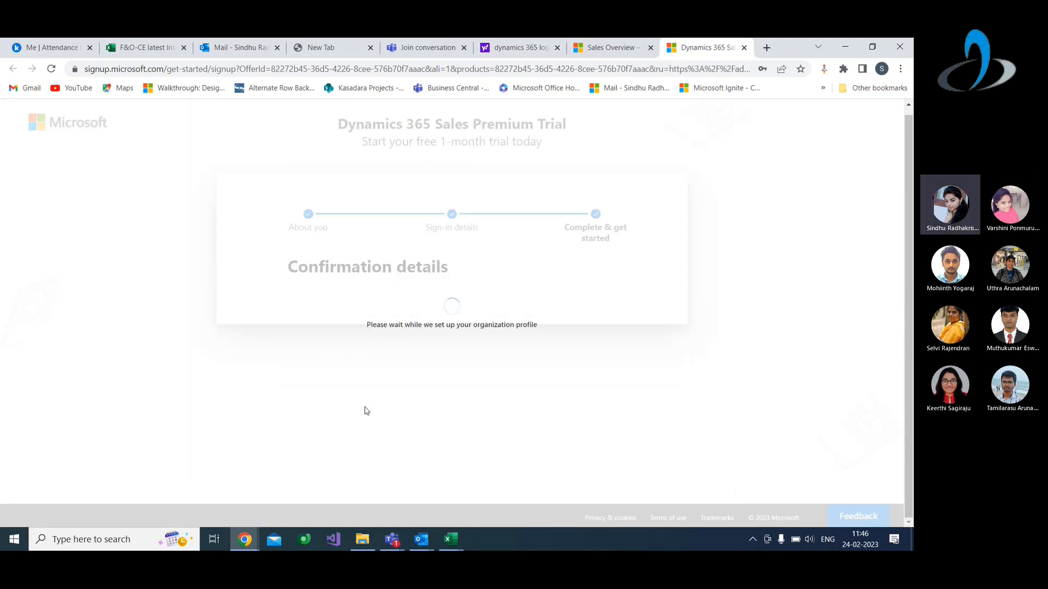
Enter the applicant's Tax ID or PAN registration number and save it.
click(307, 387)
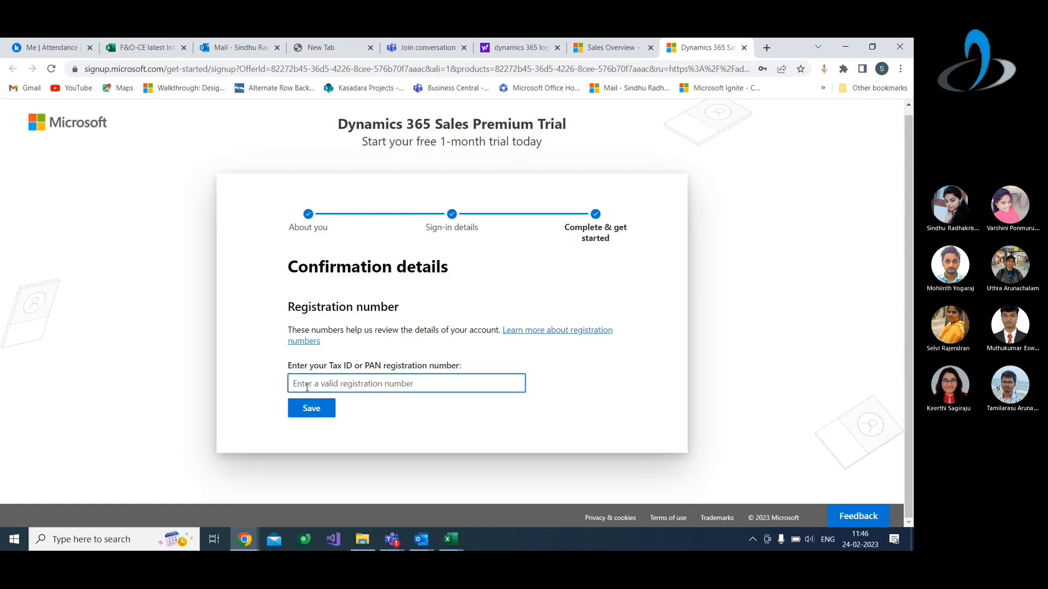
key(ctrl+v)
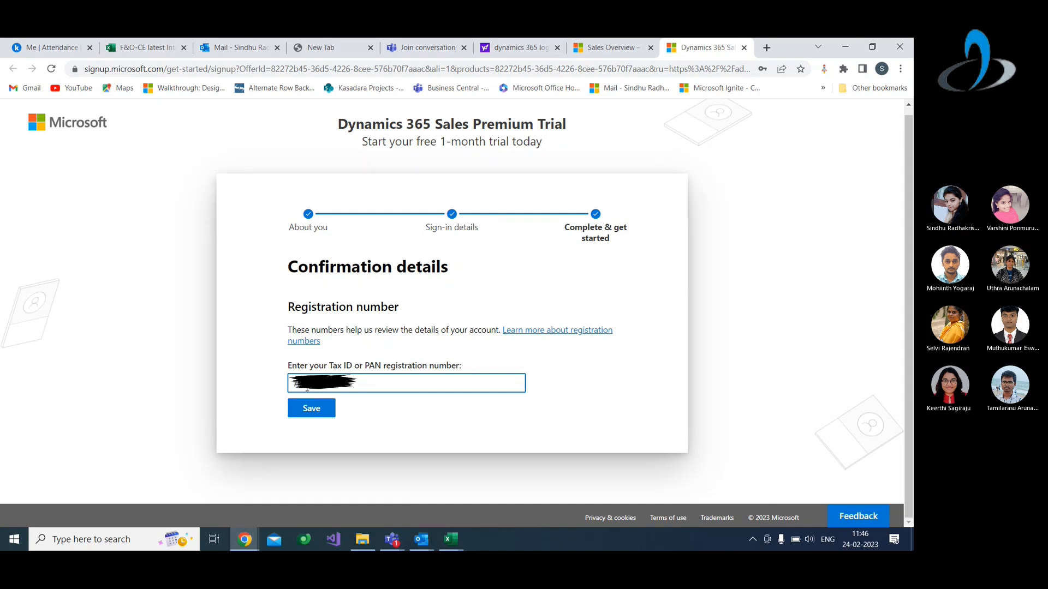
click(312, 415)
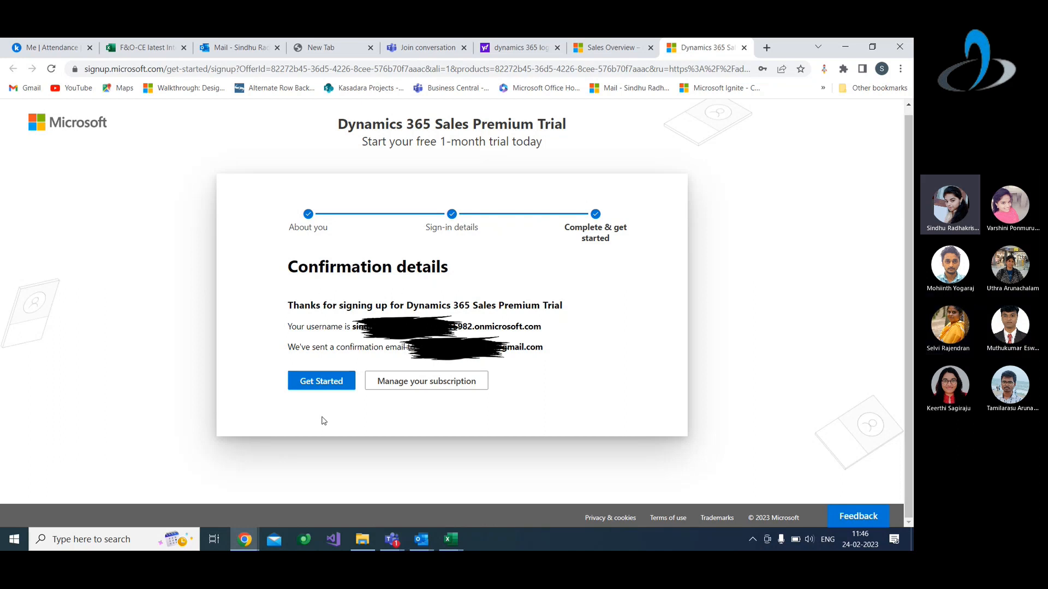
Get started with the trial, dismiss the new environment form and return to the sign-up confirmation page.
click(317, 381)
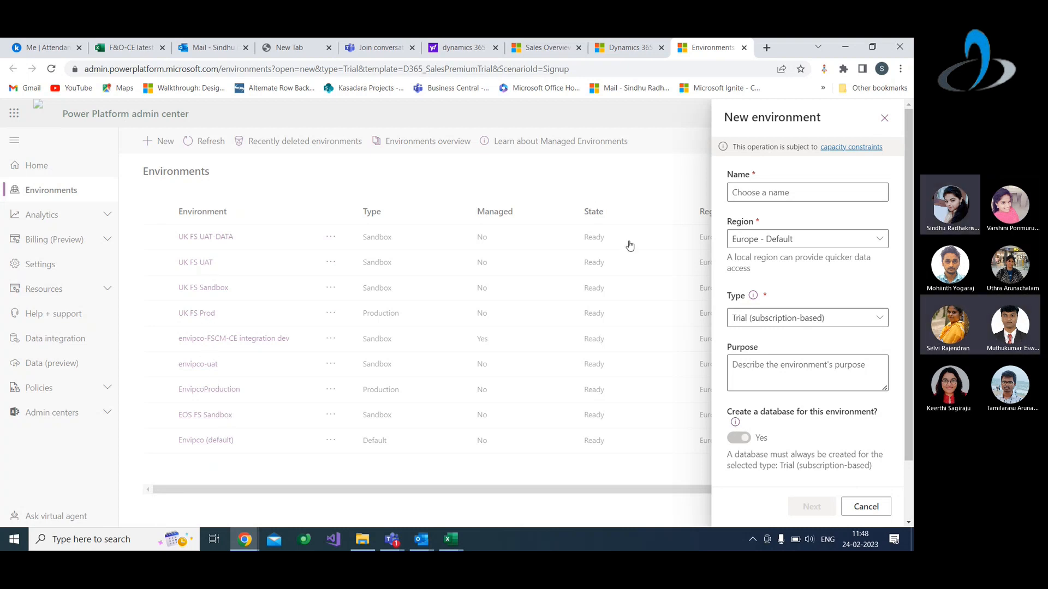
click(884, 119)
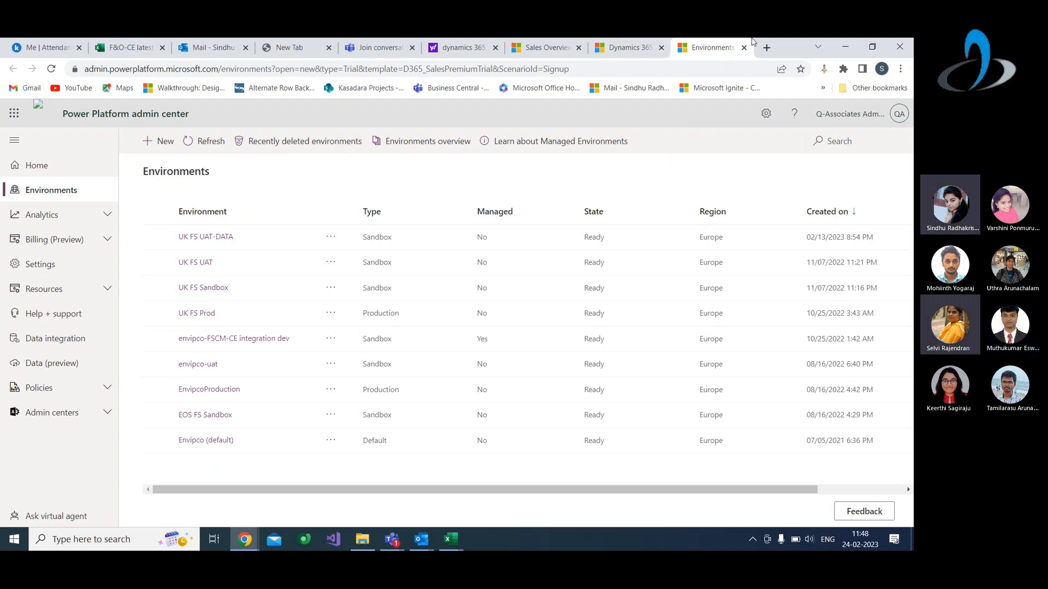
click(627, 48)
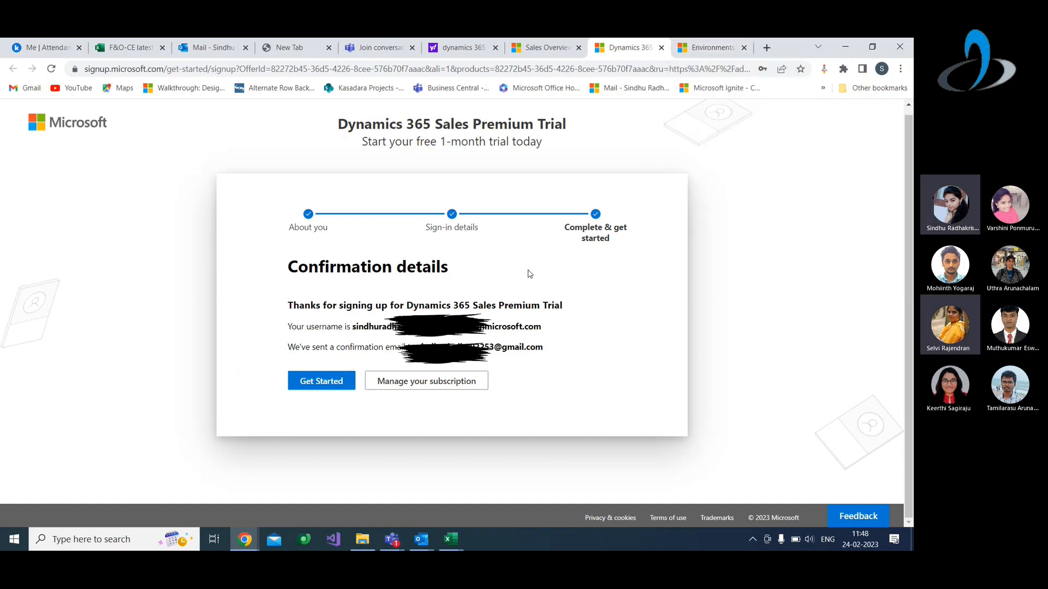
scroll(528, 273, up, 1)
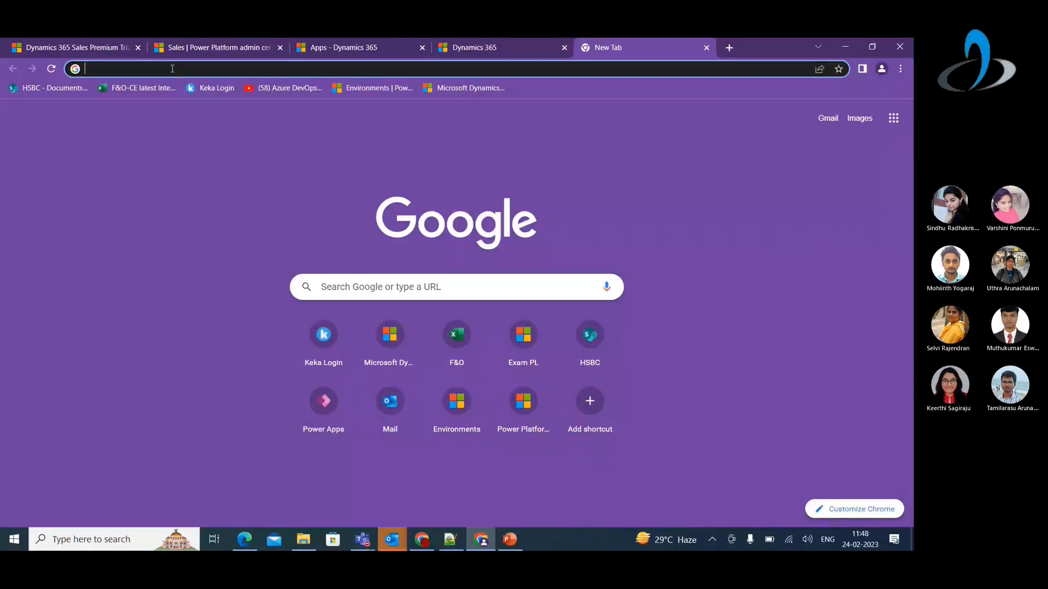
Check the trial confirmation page in the other browser session and open the Power Platform admin center's environment list there.
click(209, 162)
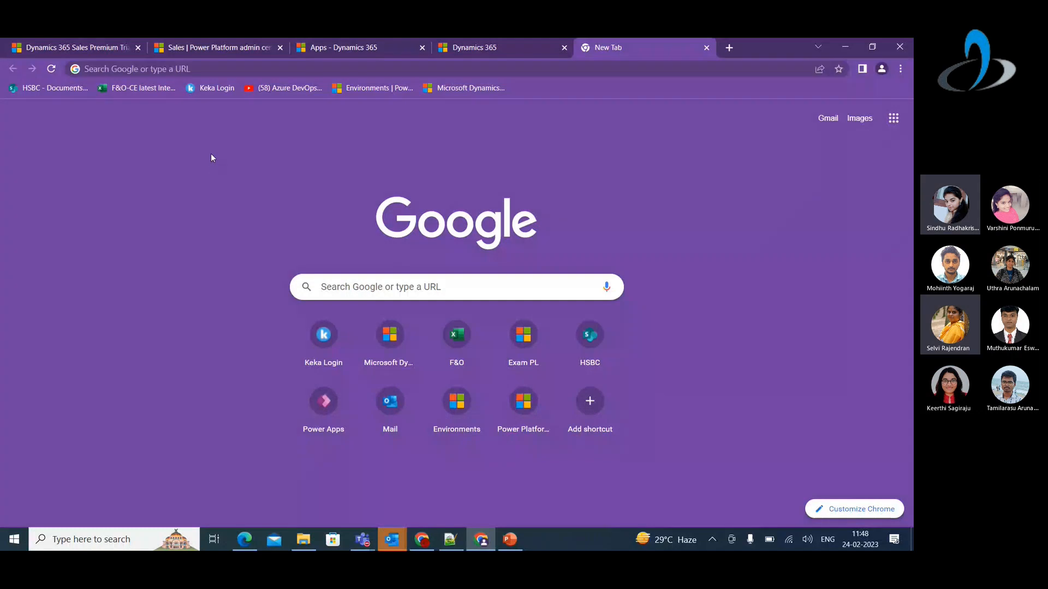
click(90, 49)
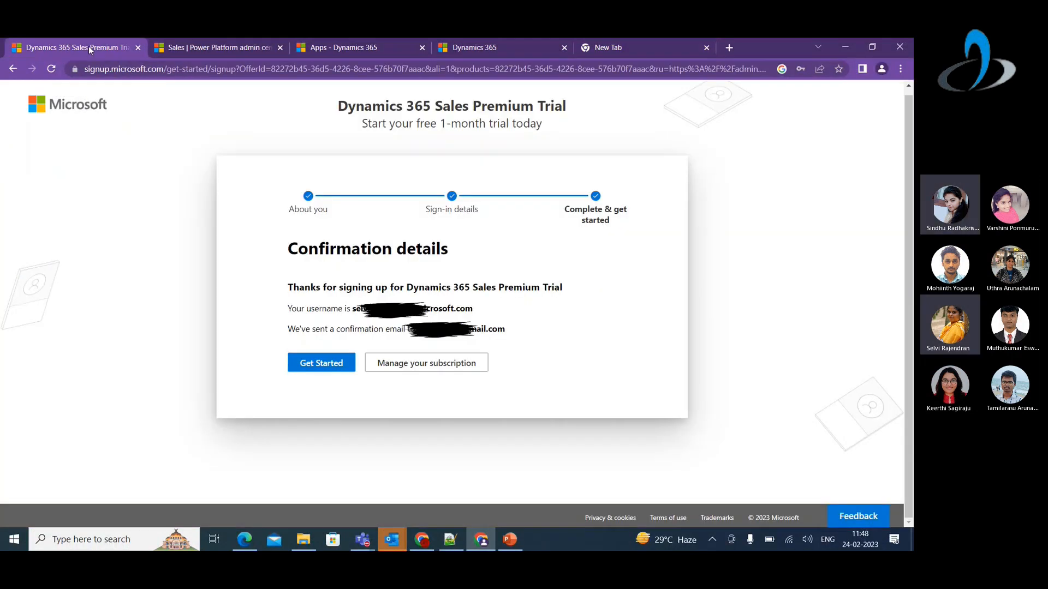
click(184, 52)
click(156, 157)
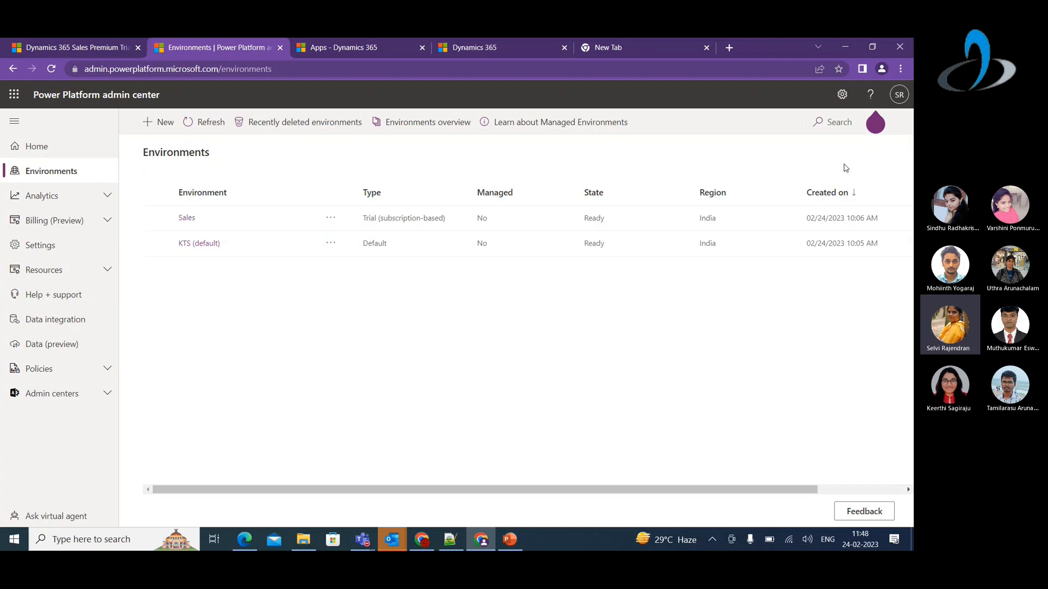
click(163, 126)
click(775, 172)
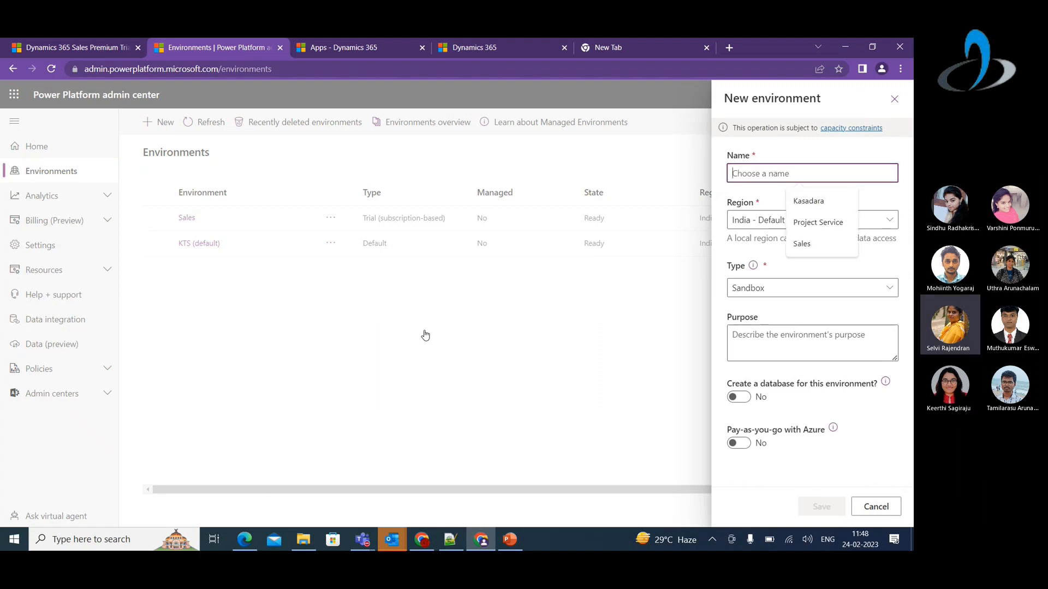
click(894, 99)
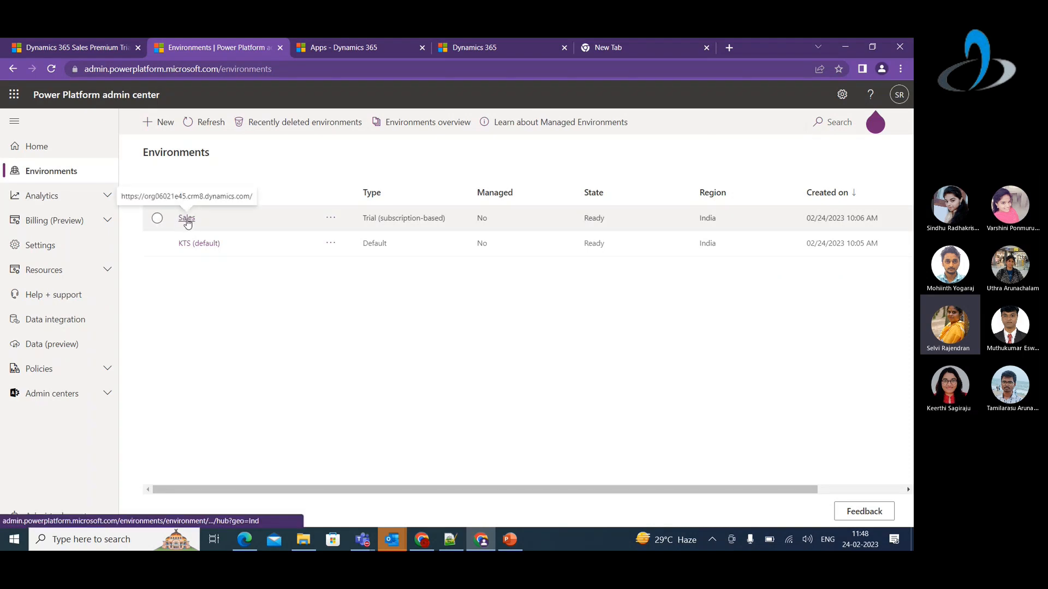
Start a new environment named Sample and set its type to Trial.
click(163, 126)
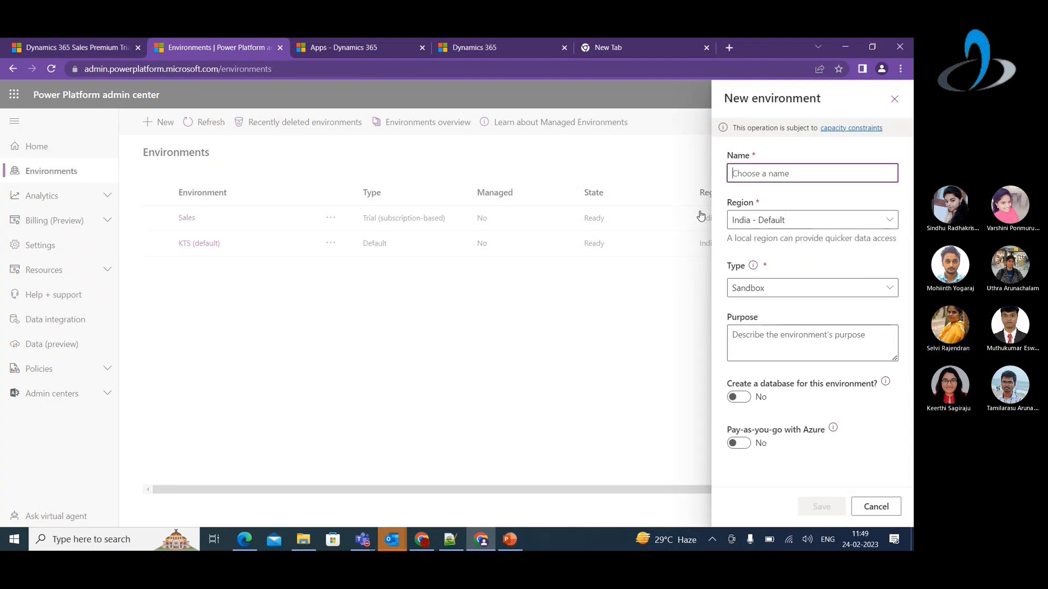
text(Sample)
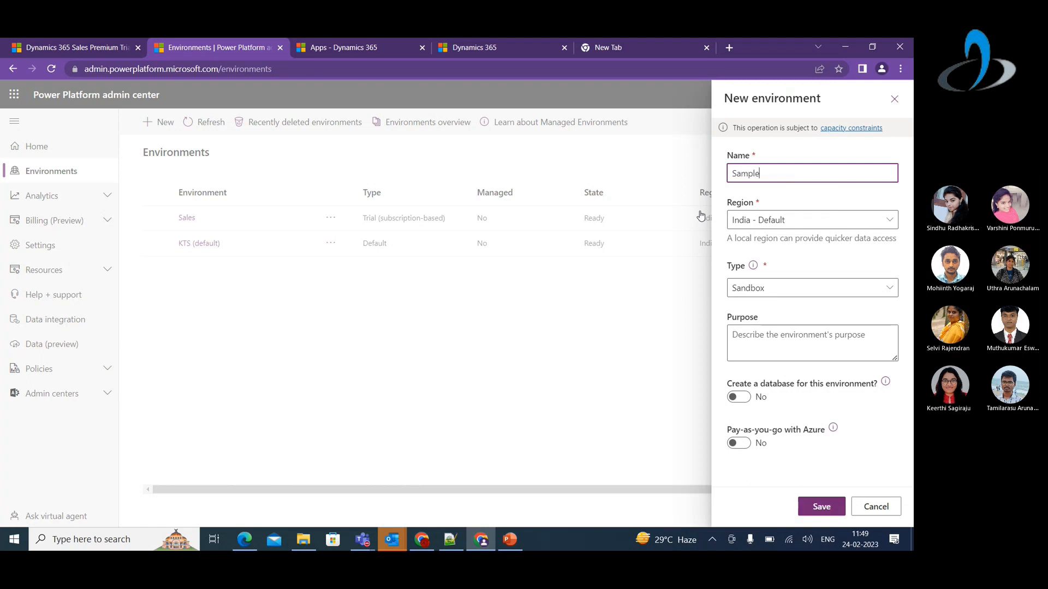
click(775, 293)
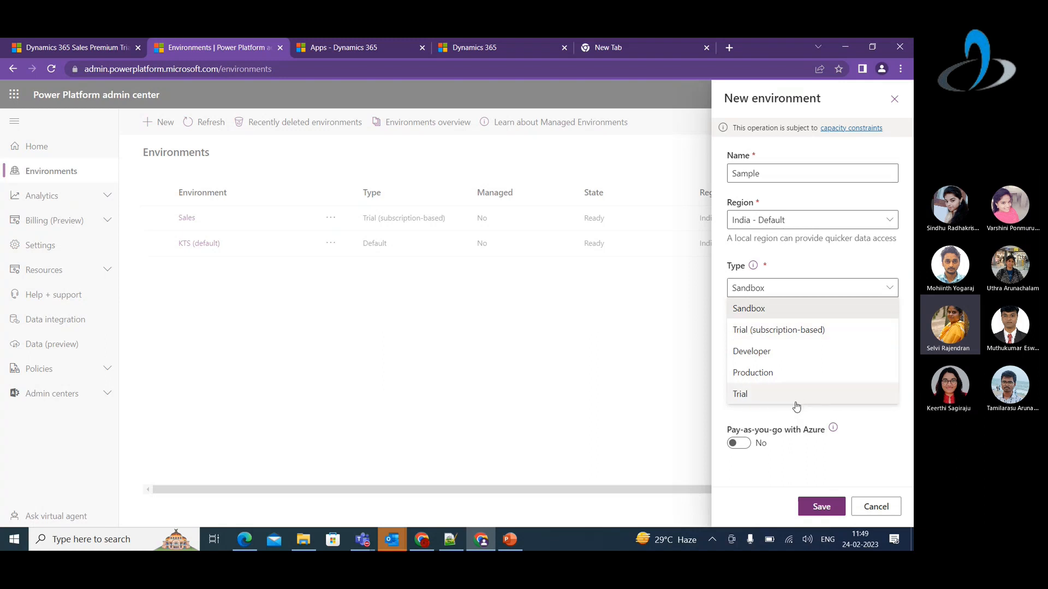
click(846, 407)
click(773, 289)
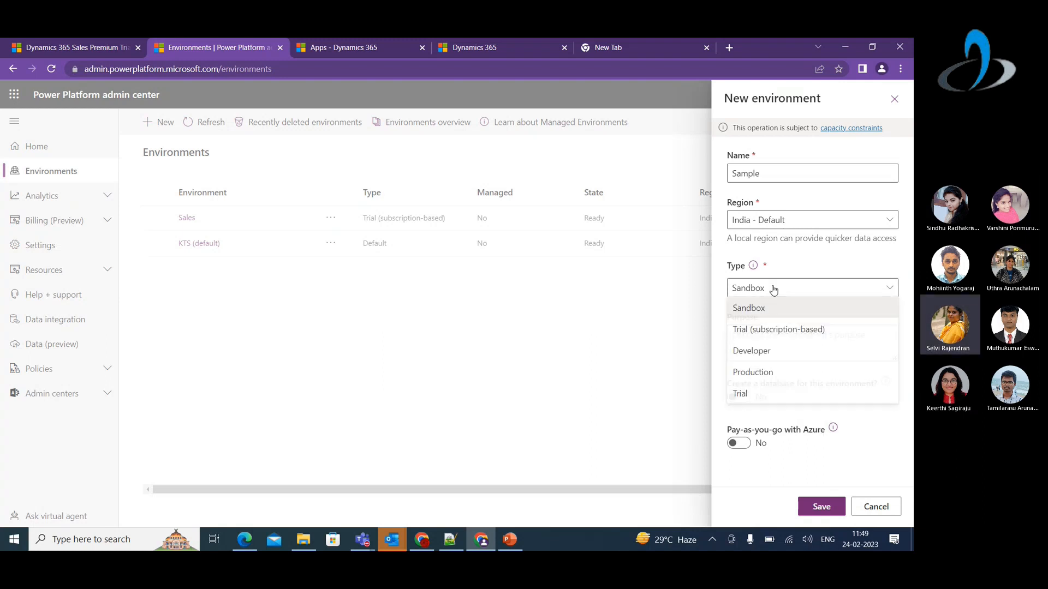
click(745, 395)
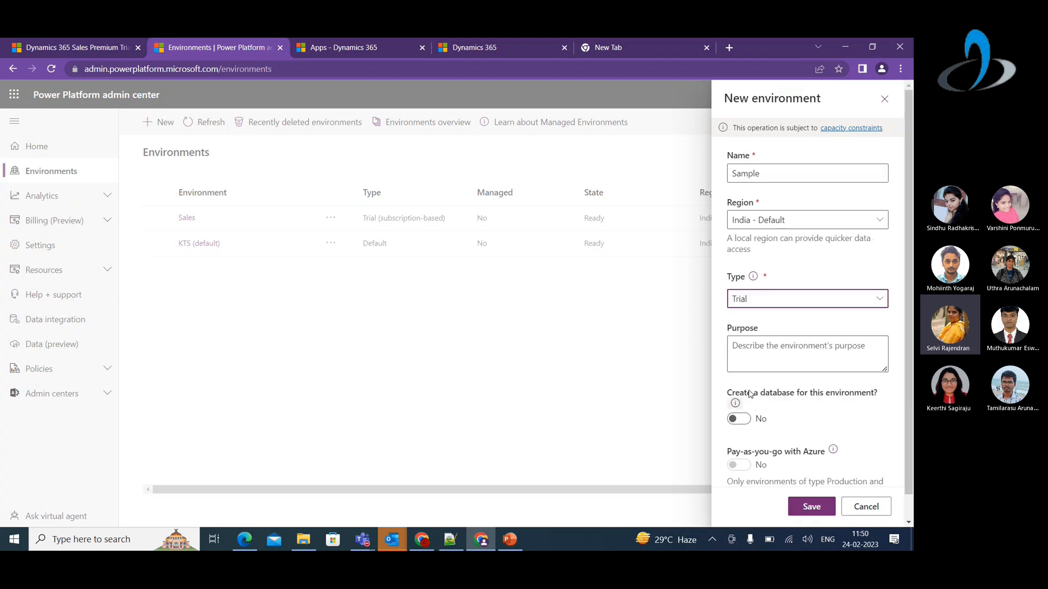
Enable a database for the Sample environment, review the database options and cancel the creation.
click(738, 419)
scroll(793, 348, down, 1)
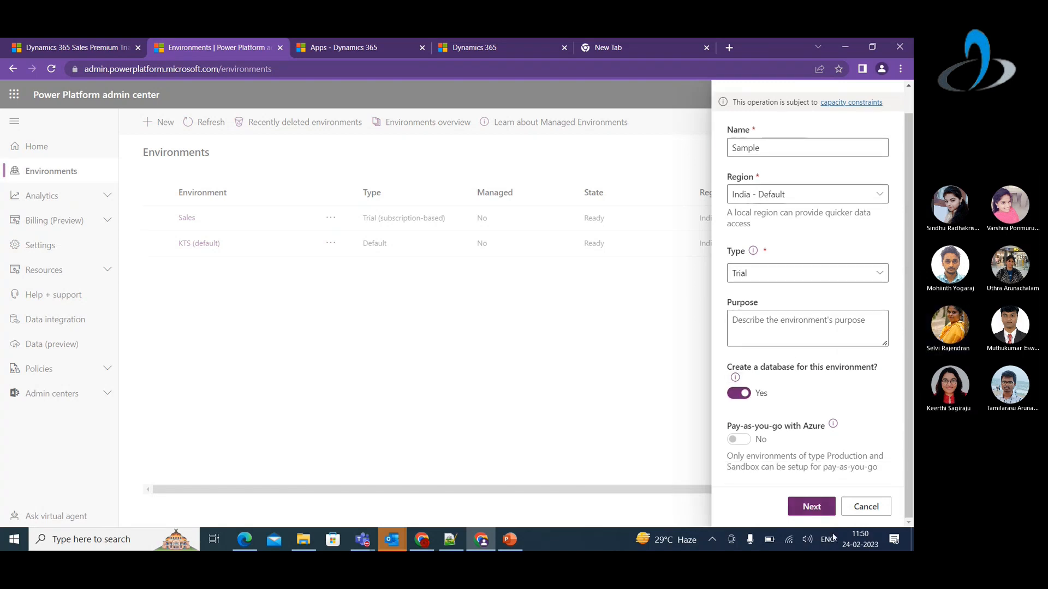
click(811, 507)
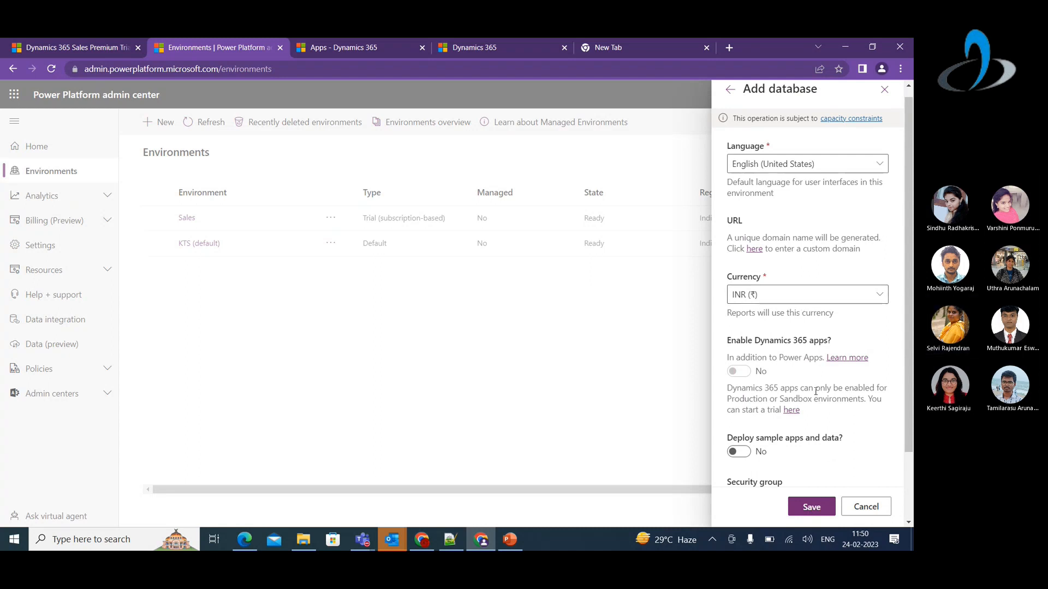
scroll(808, 381, down, 3)
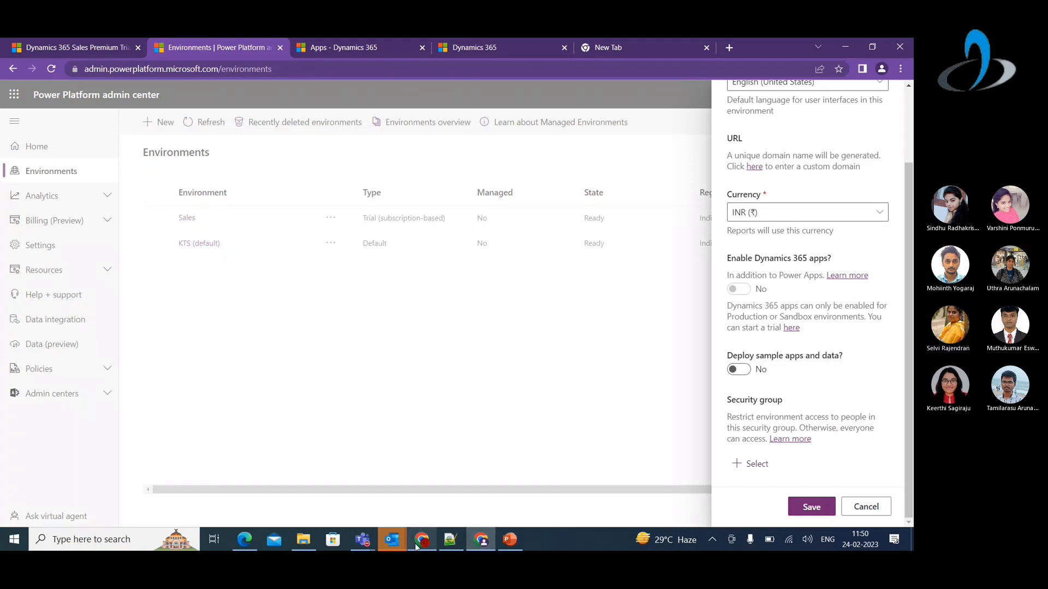
mouse_move(364, 535)
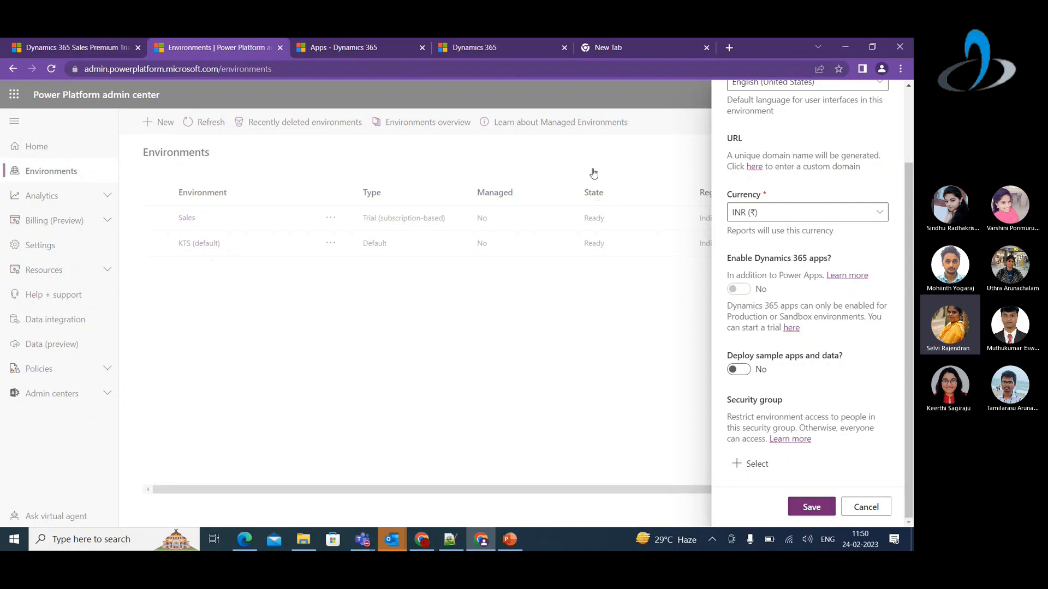
click(866, 507)
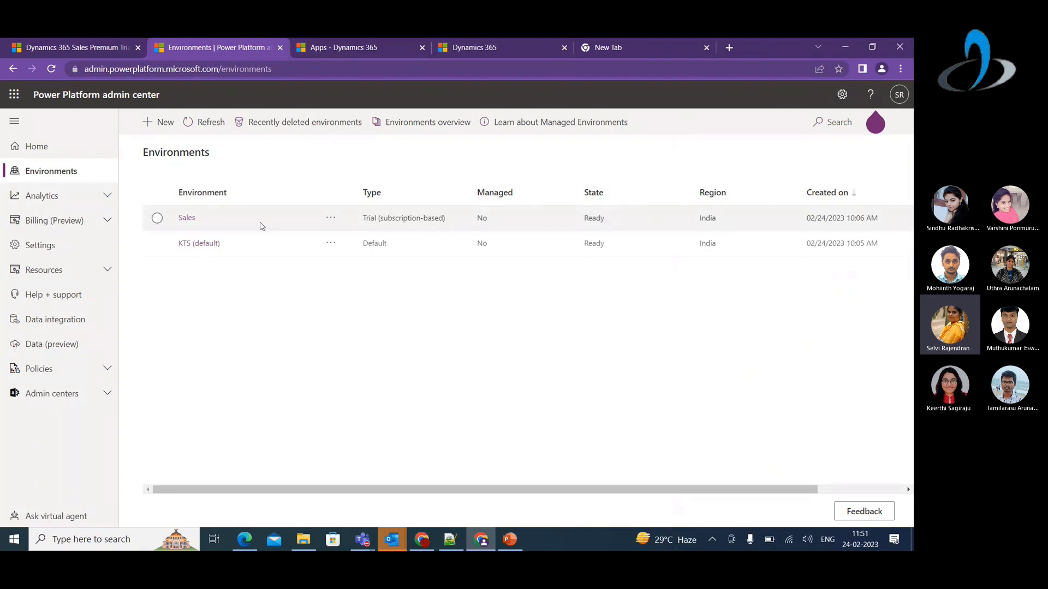
Examine the status of the Dynamics 365 apps in the Sales environment and return to the environment list.
click(188, 218)
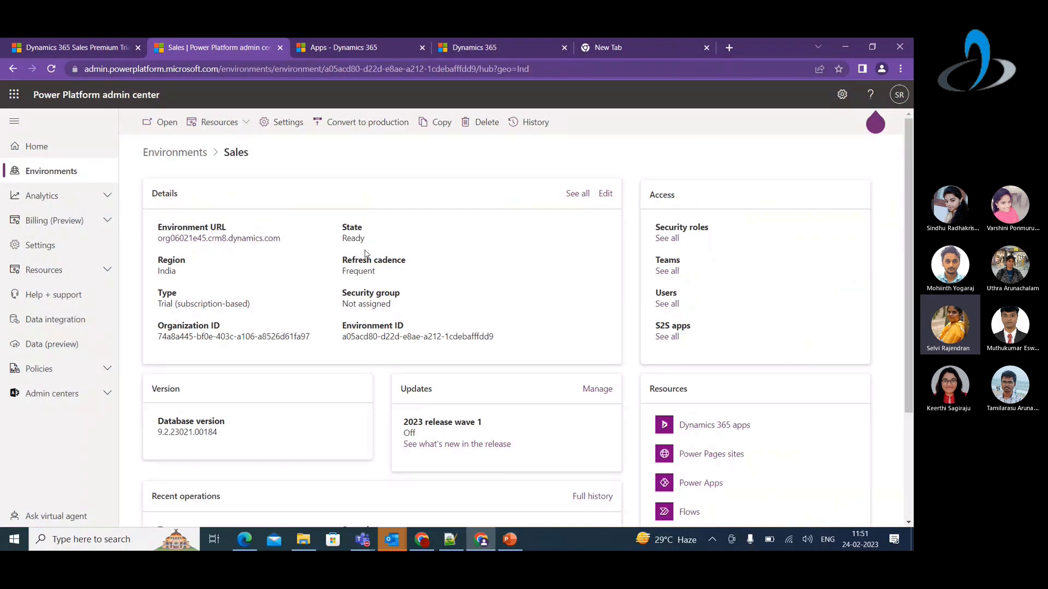
scroll(365, 253, down, 3)
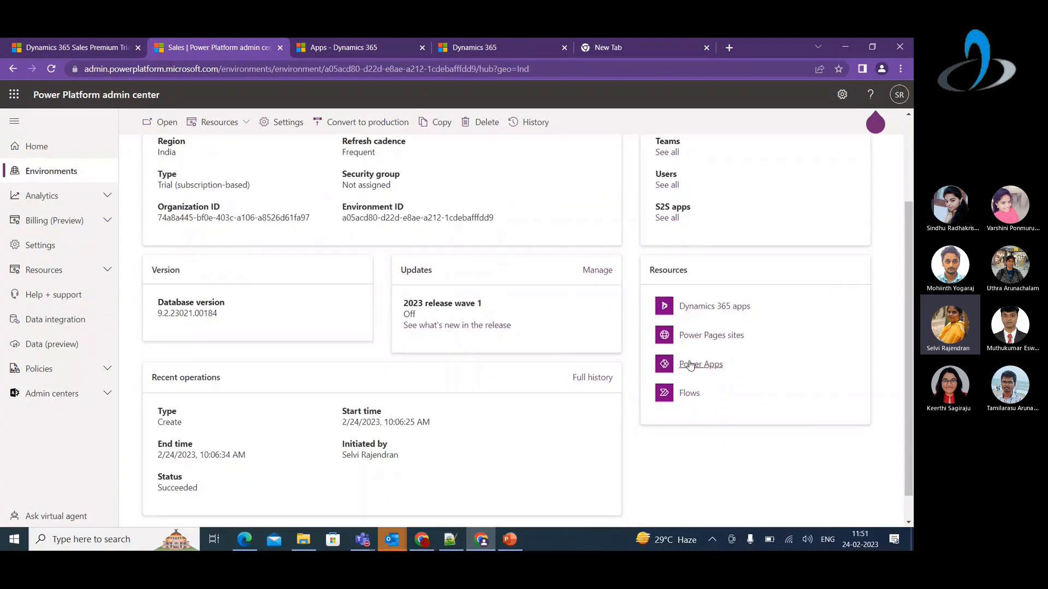
click(709, 309)
scroll(470, 382, down, 4)
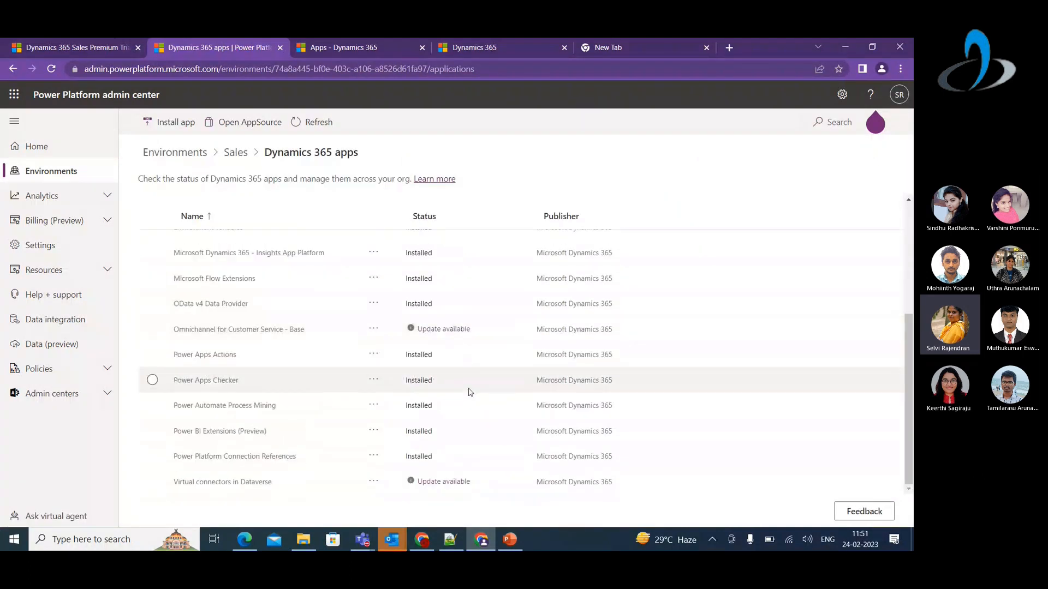
scroll(469, 388, up, 4)
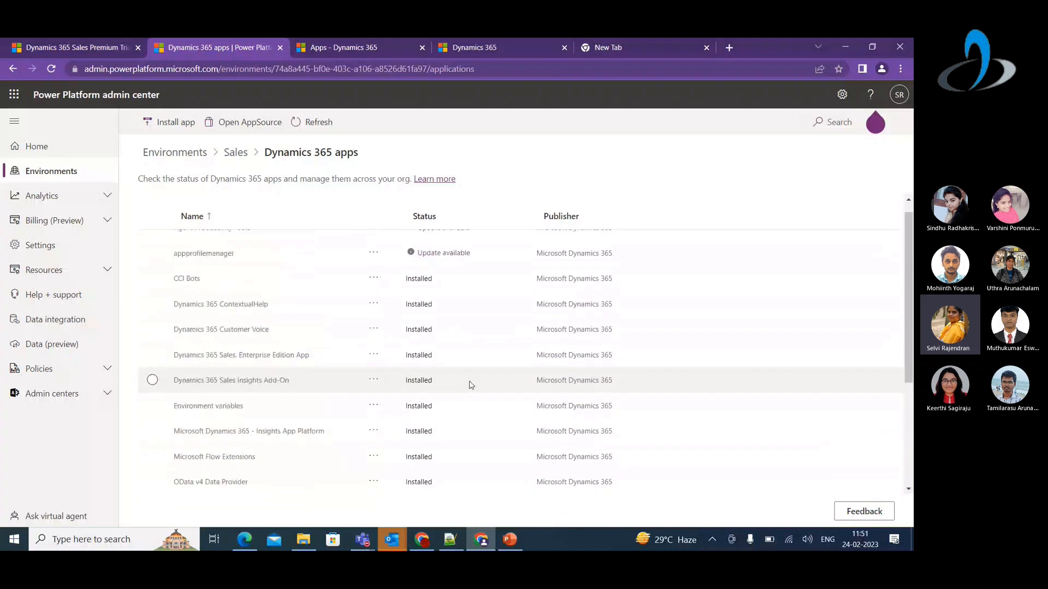
scroll(393, 377, down, 2)
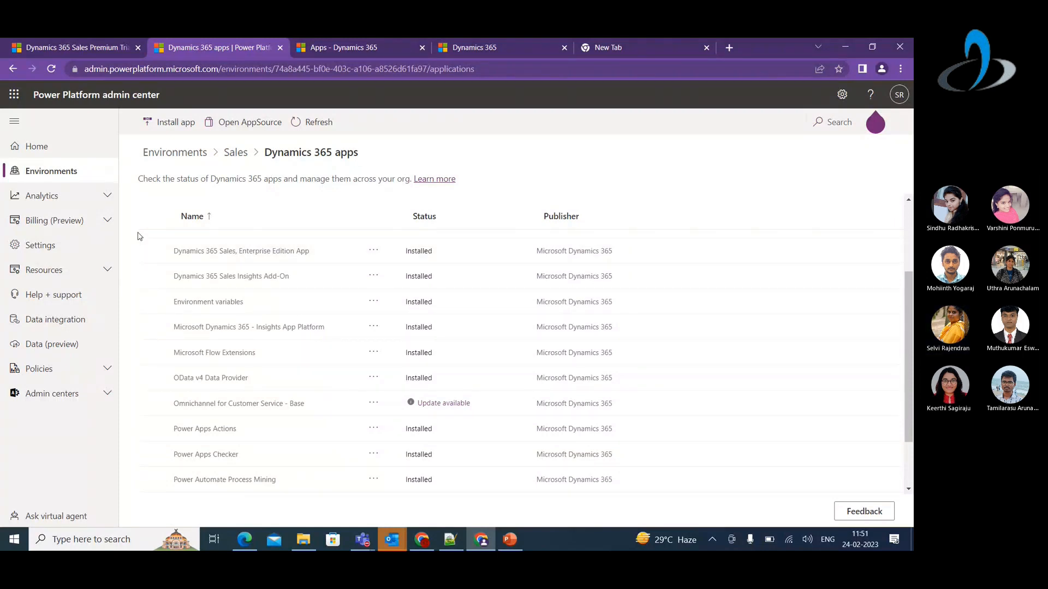
click(171, 159)
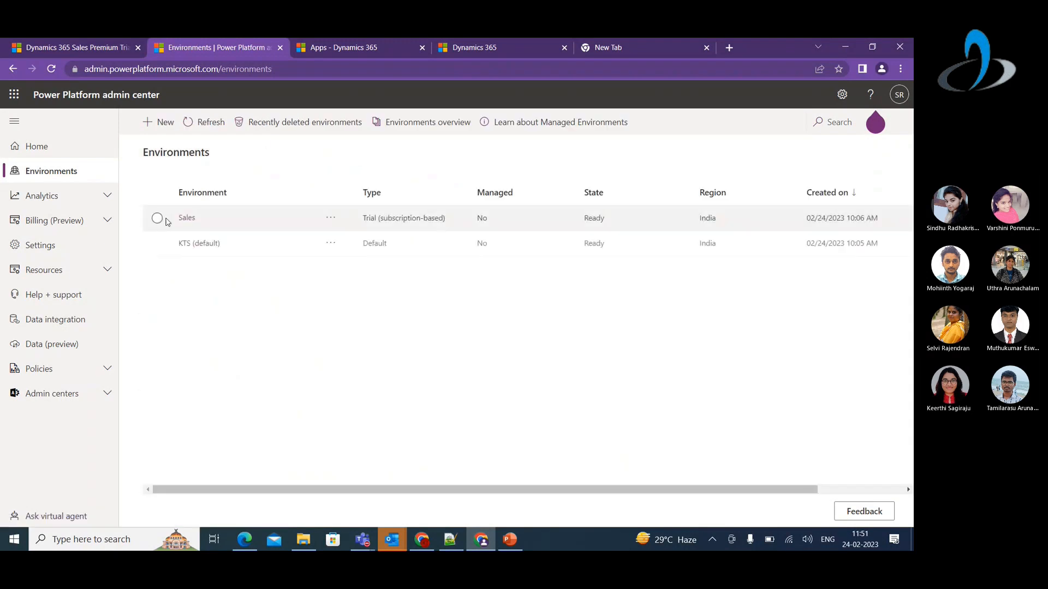
Check the Sales environment's details page, its published Dynamics 365 apps and the open Sales Hub app.
click(180, 221)
click(188, 220)
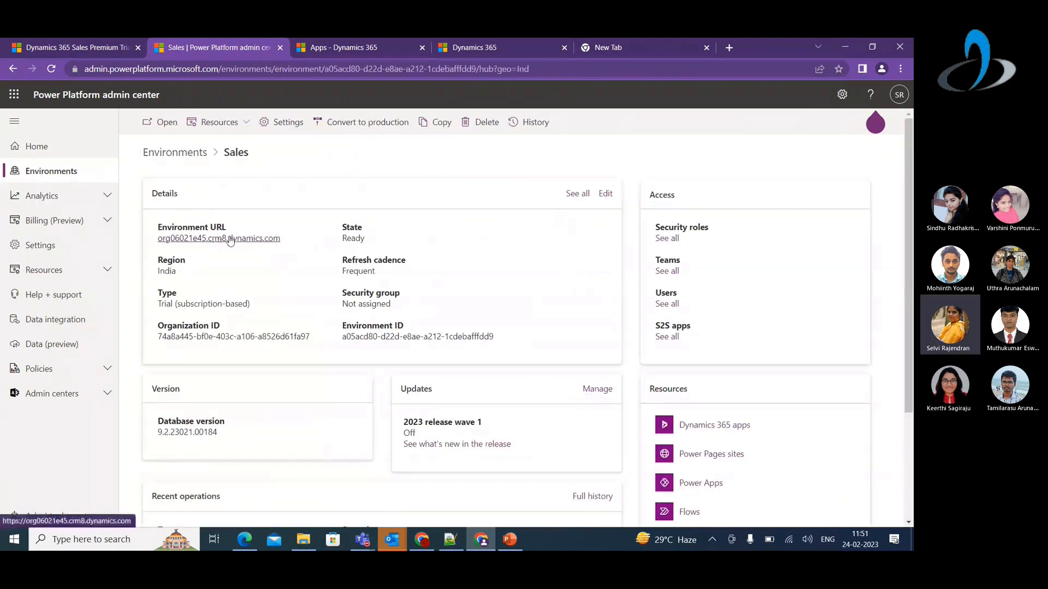
click(355, 50)
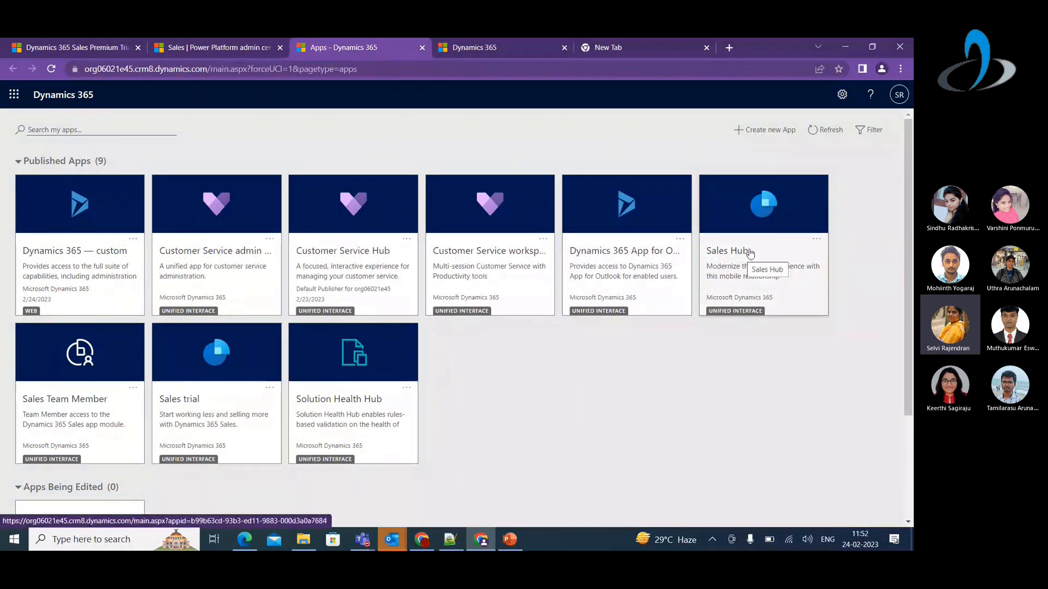
click(487, 51)
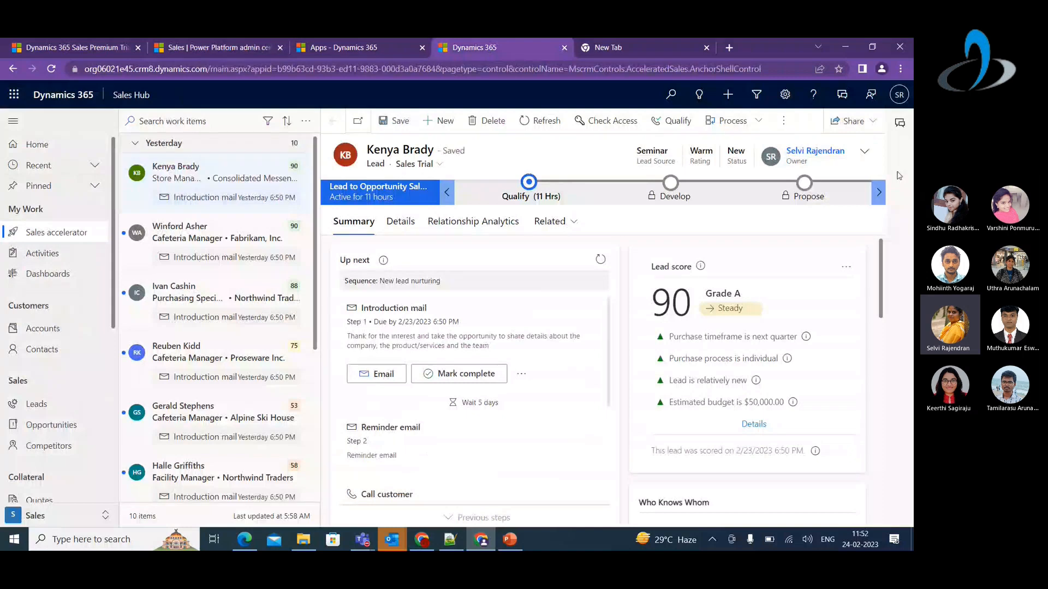
mouse_move(208, 171)
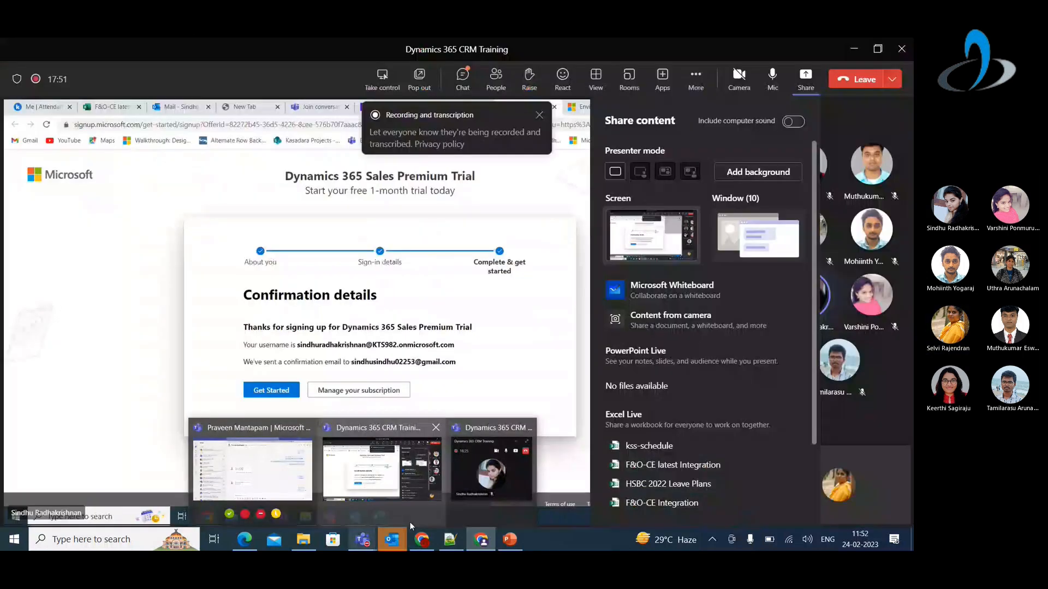
mouse_move(431, 541)
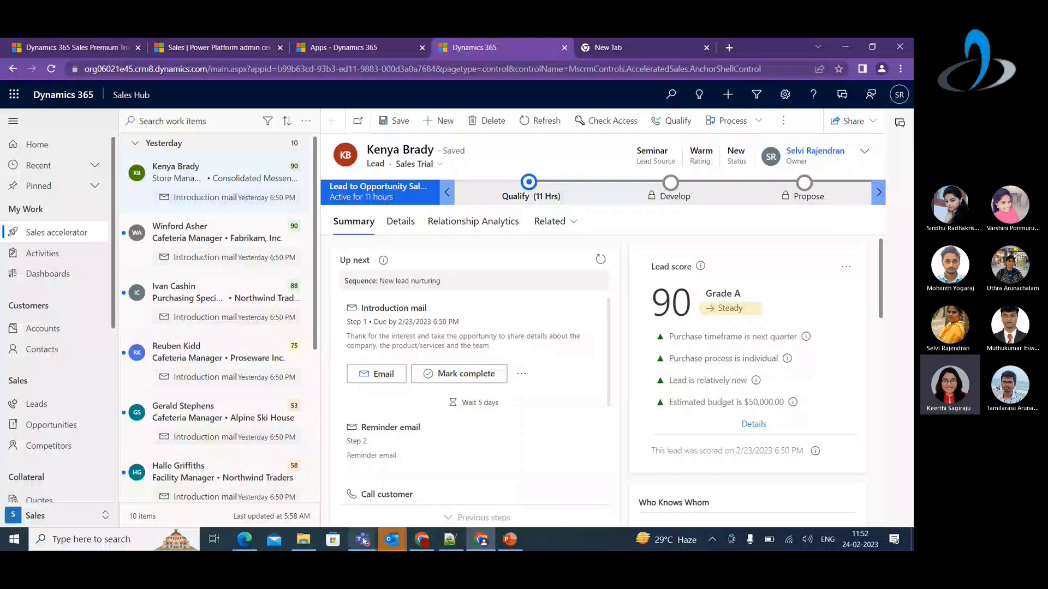
mouse_move(364, 541)
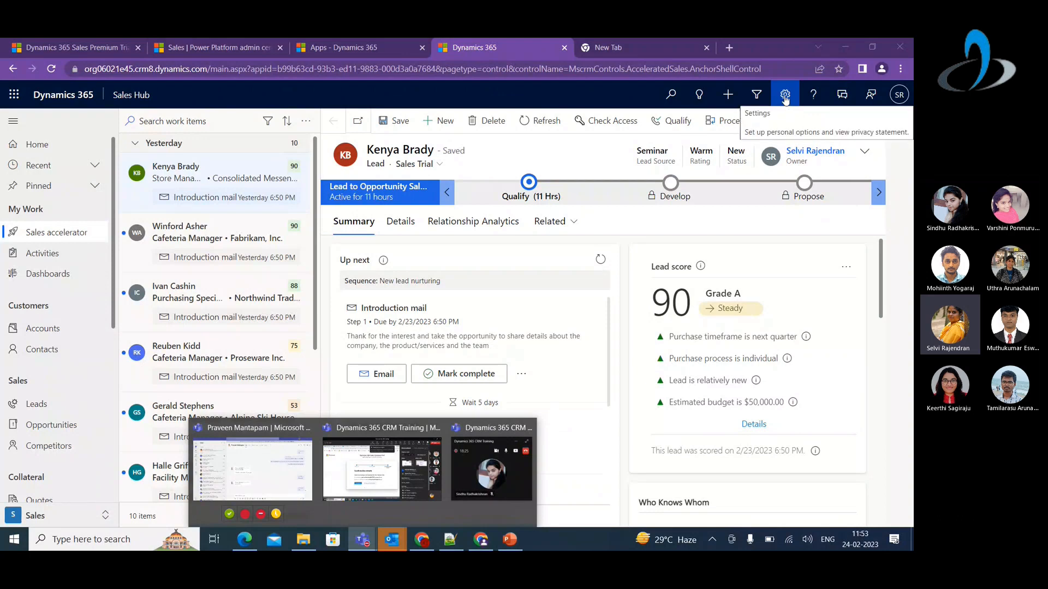
Open the Advanced Settings of the Sales Hub environment and return to the Sales Hub page.
click(785, 98)
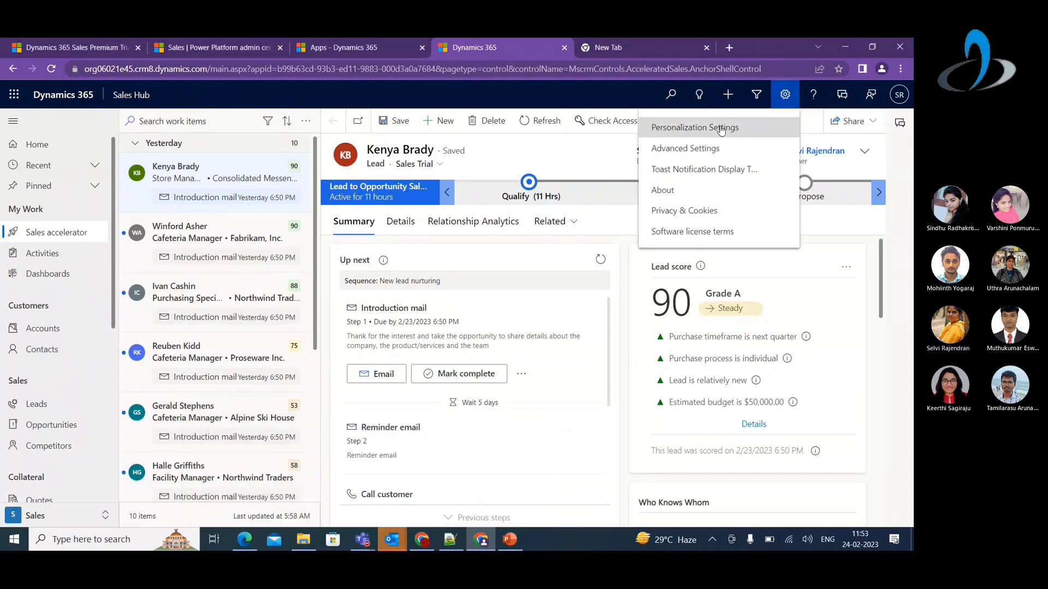
click(704, 149)
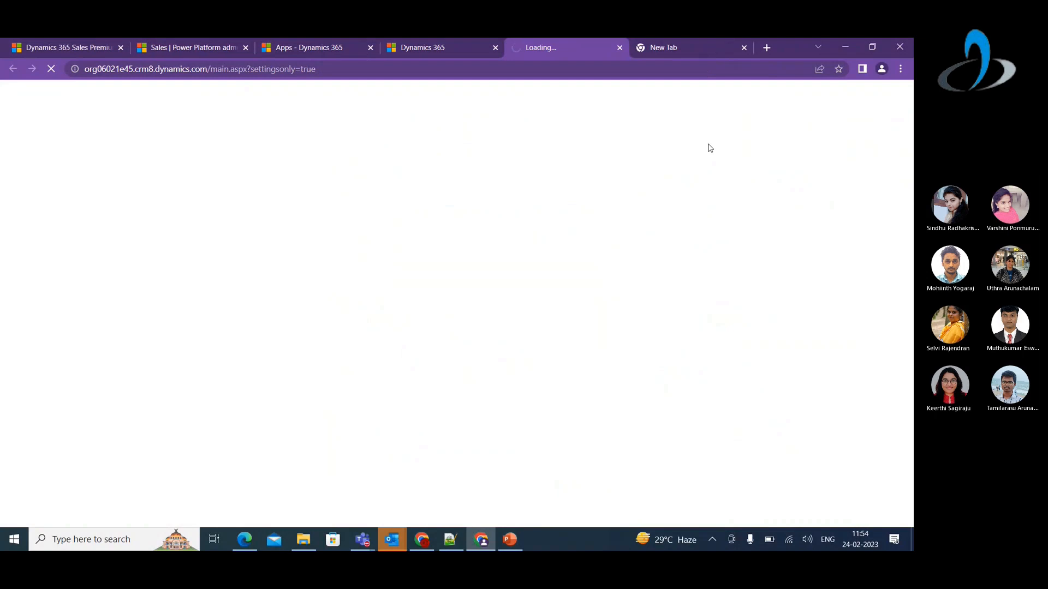
click(453, 46)
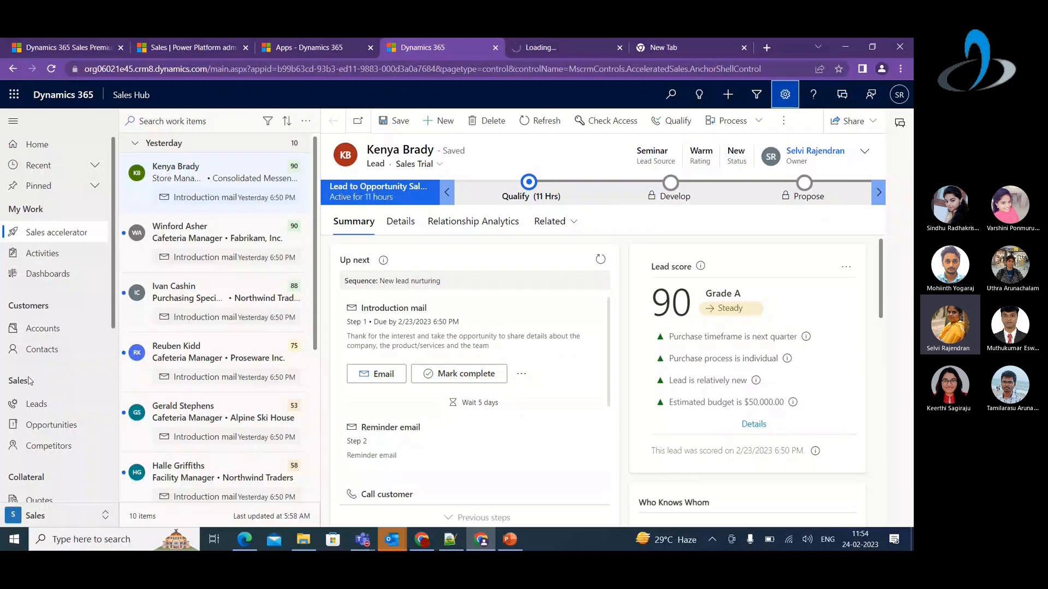
Show the open leads in Sales Hub and look through the other Sales and Collateral record types.
click(36, 405)
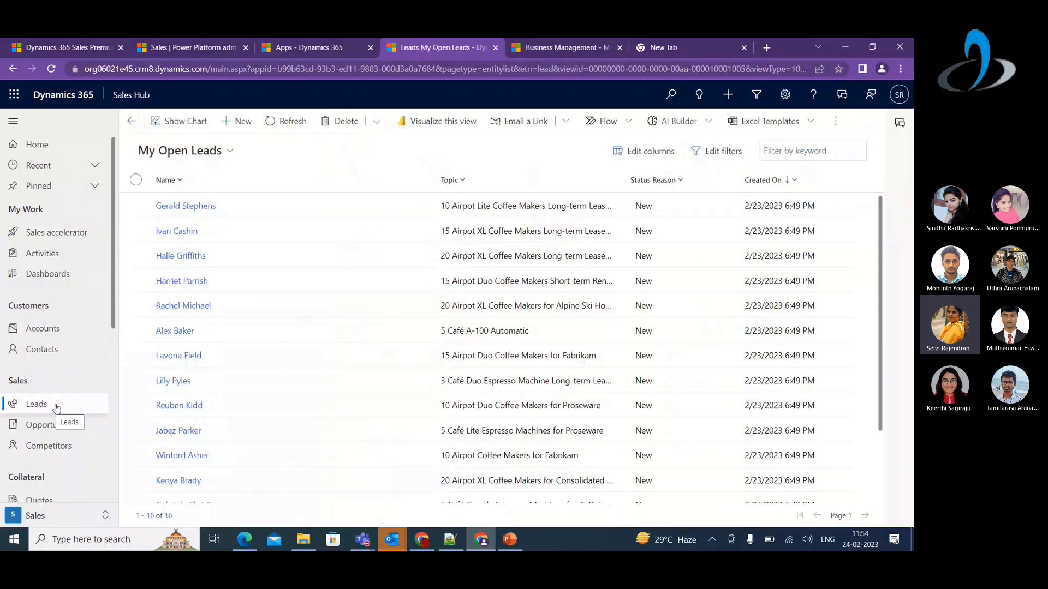
scroll(55, 420, down, 2)
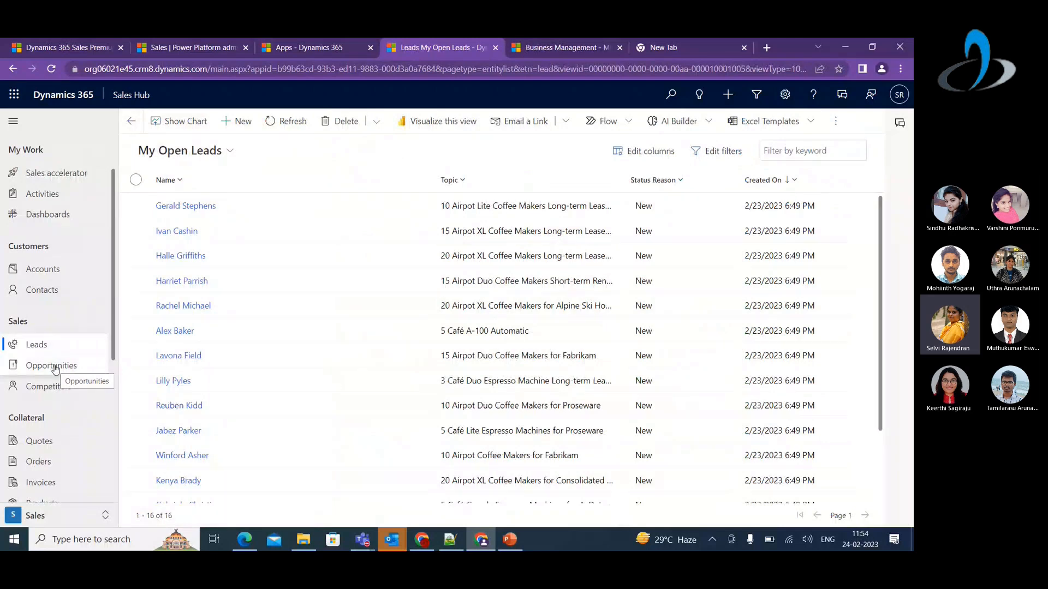
scroll(52, 376, down, 2)
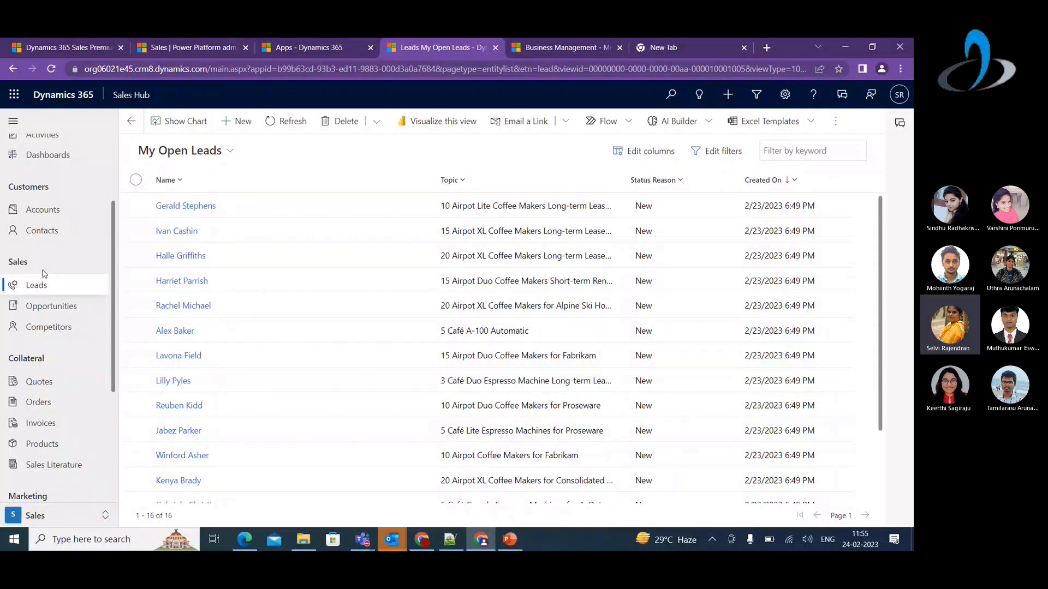
Show the active accounts and open the A. Datum Corporation account record.
click(50, 211)
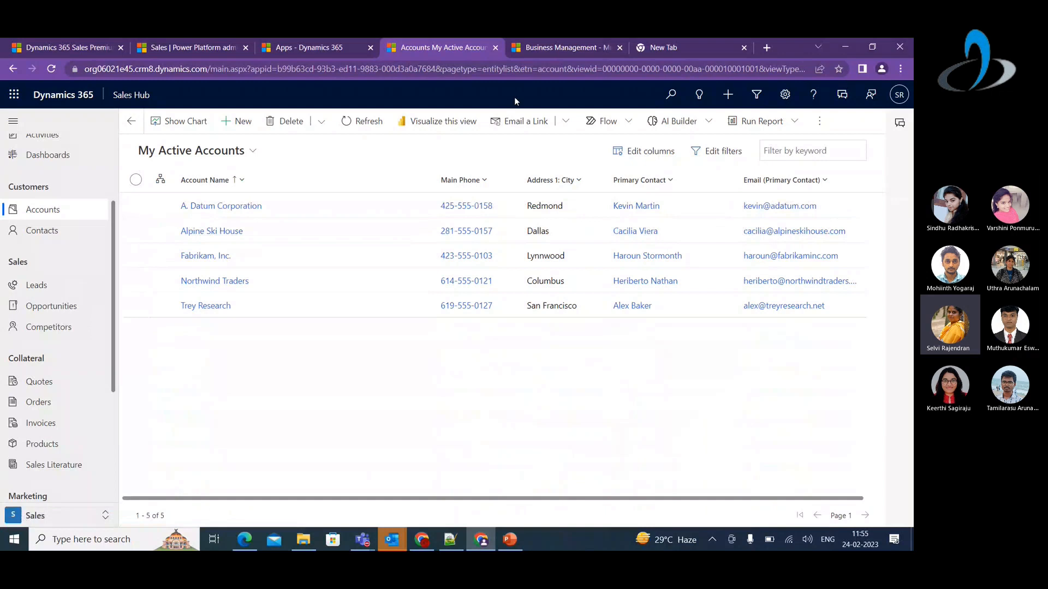
double_click(138, 213)
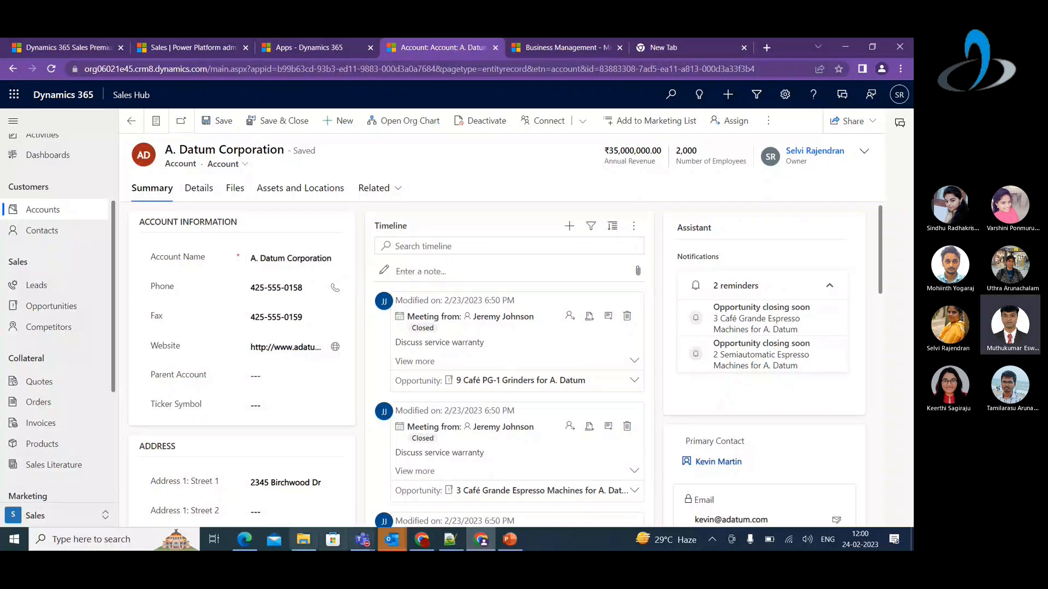
mouse_move(361, 540)
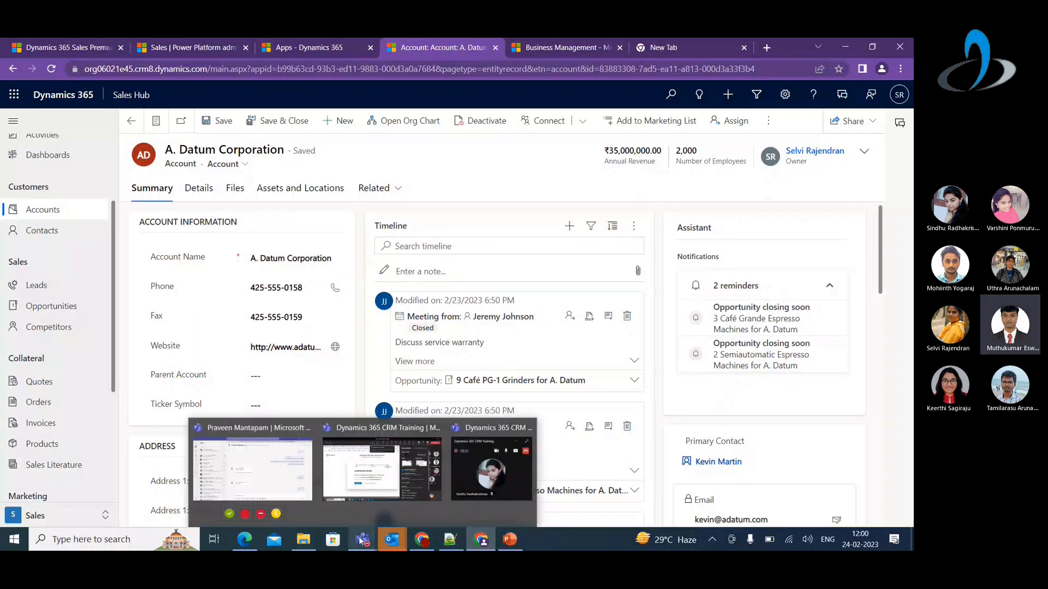